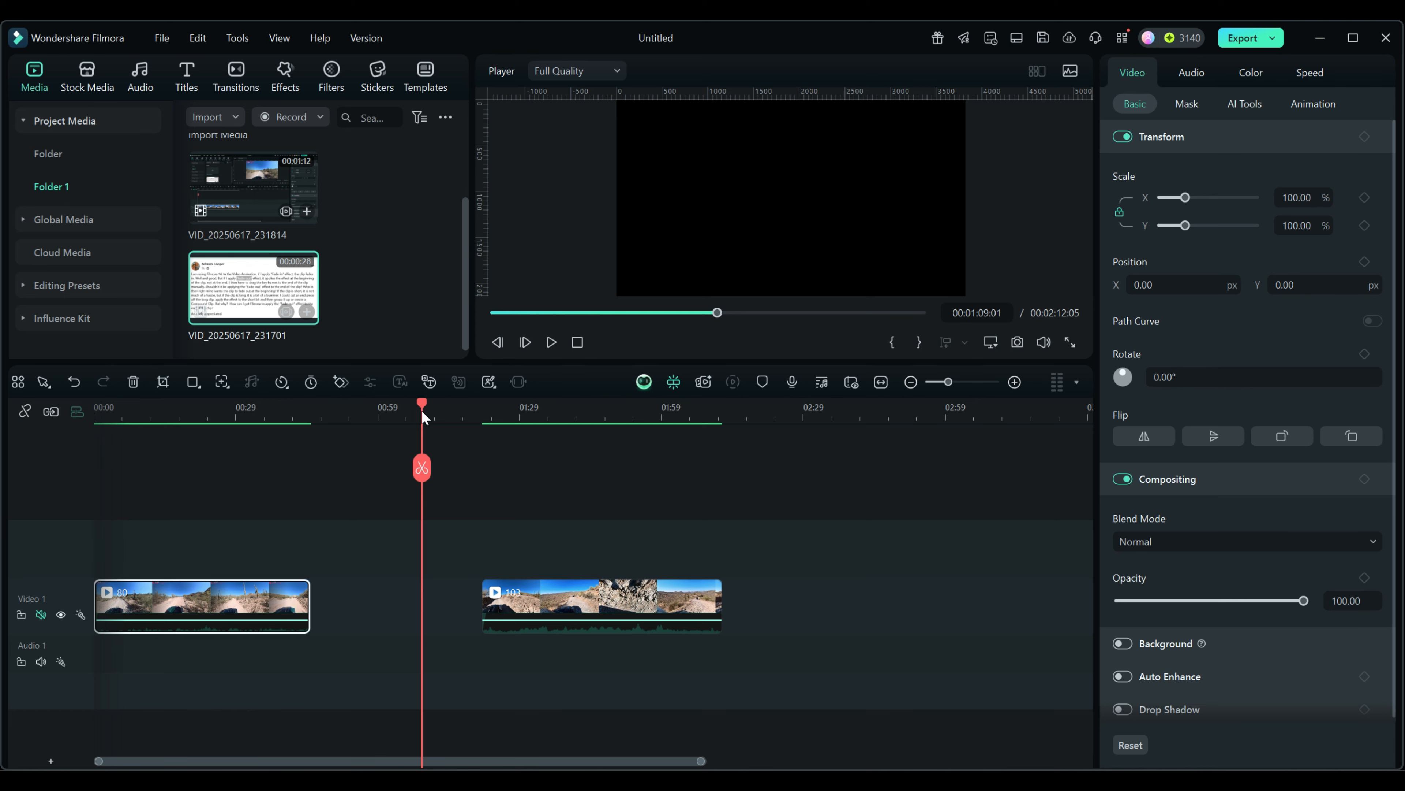
# Step: Scrub the playhead back from 01:09 to about 00:37, inside the first clip's desert road footage
pyautogui.moveTo(422, 403); pyautogui.dragTo(272, 422)
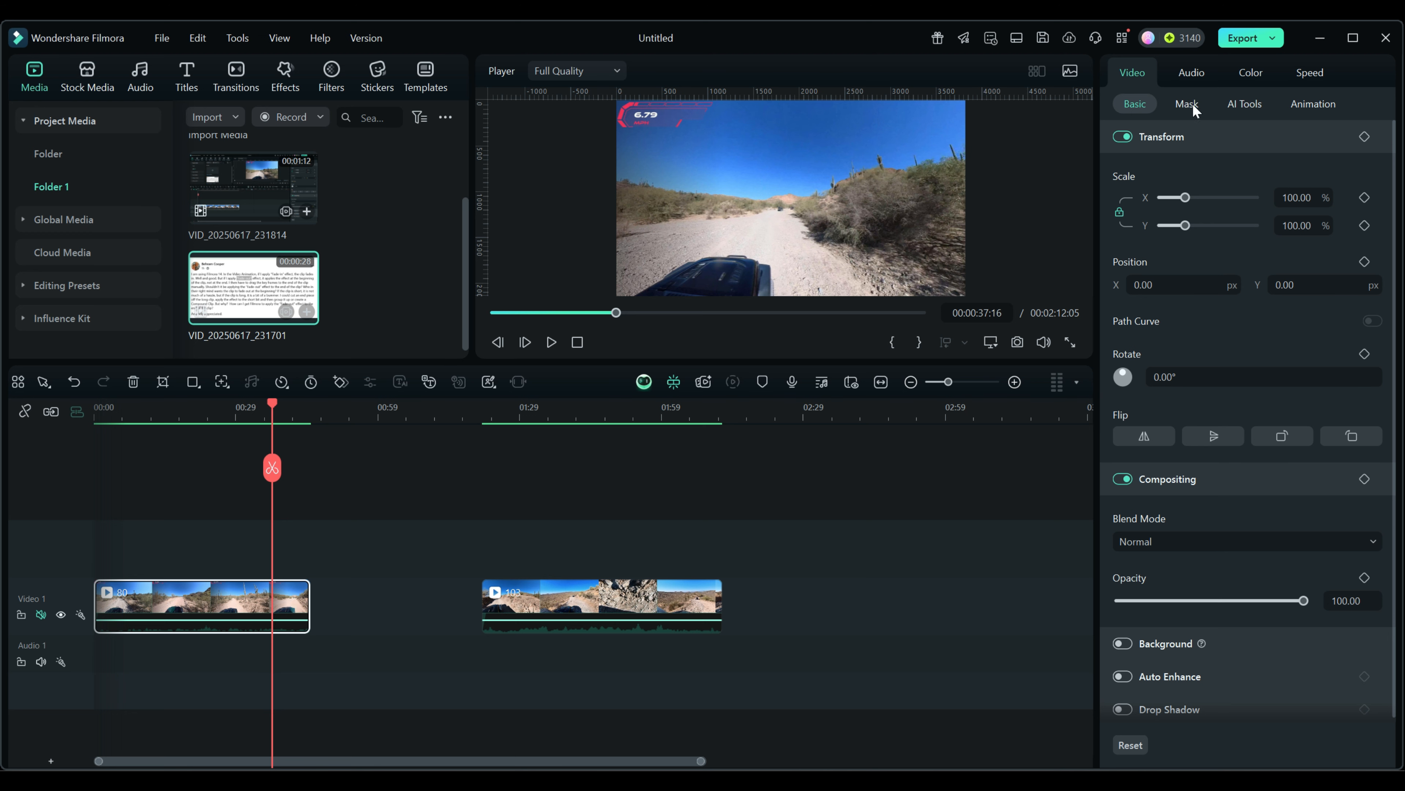
# Step: Apply the Fade Out preset near the first clip's start and shift its keyframe slightly later
pyautogui.click(1311, 105)
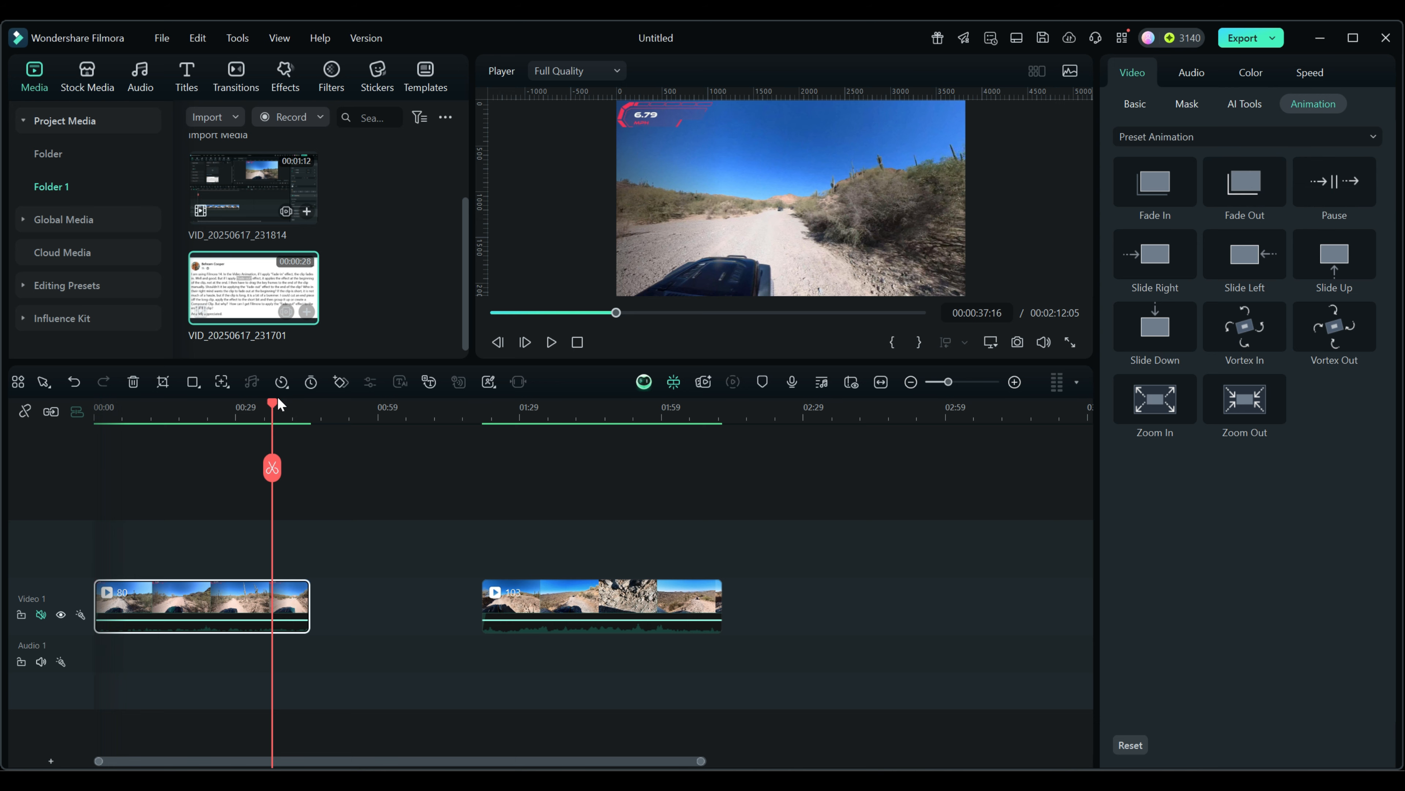
pyautogui.moveTo(273, 404); pyautogui.dragTo(125, 404)
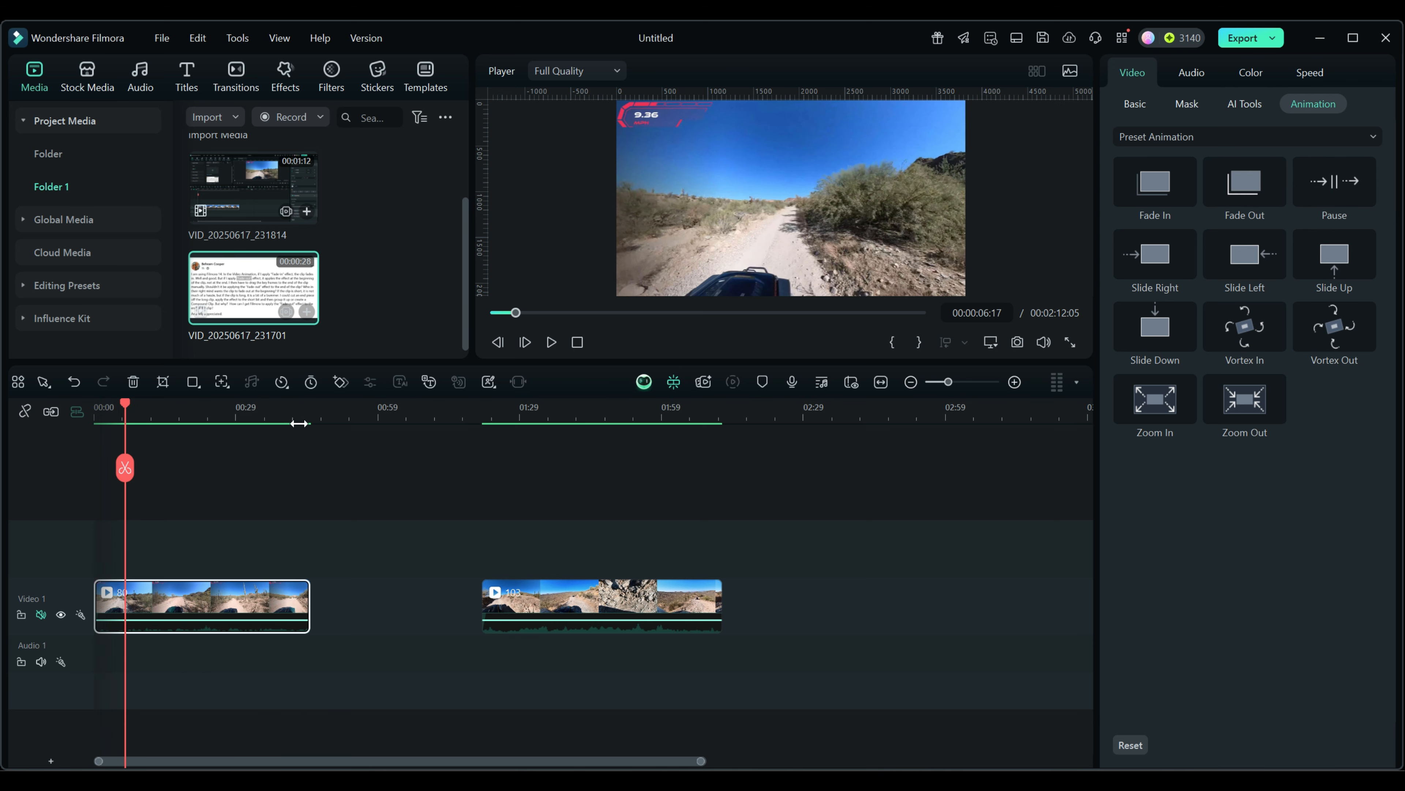
pyautogui.doubleClick(1239, 183)
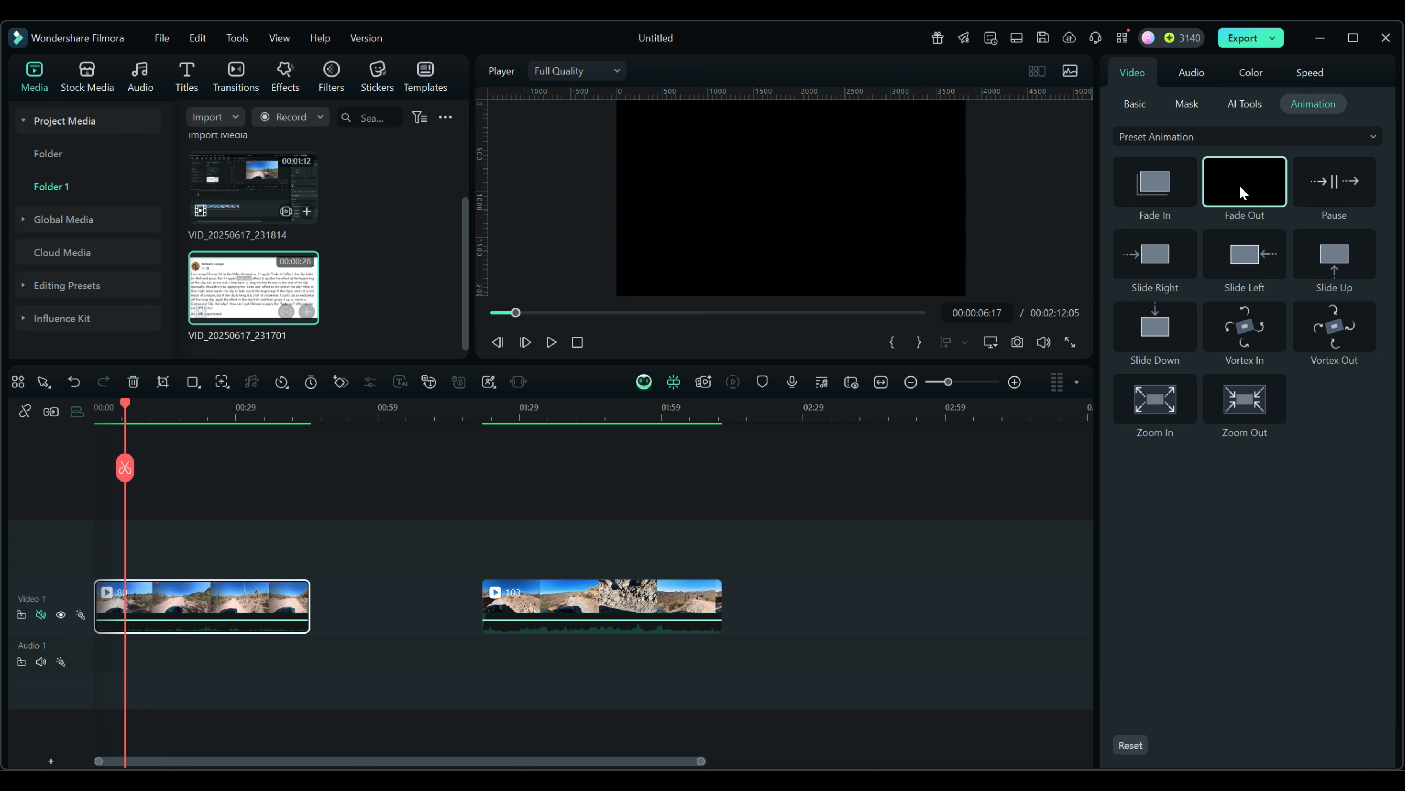
pyautogui.moveTo(100, 604); pyautogui.dragTo(116, 604)
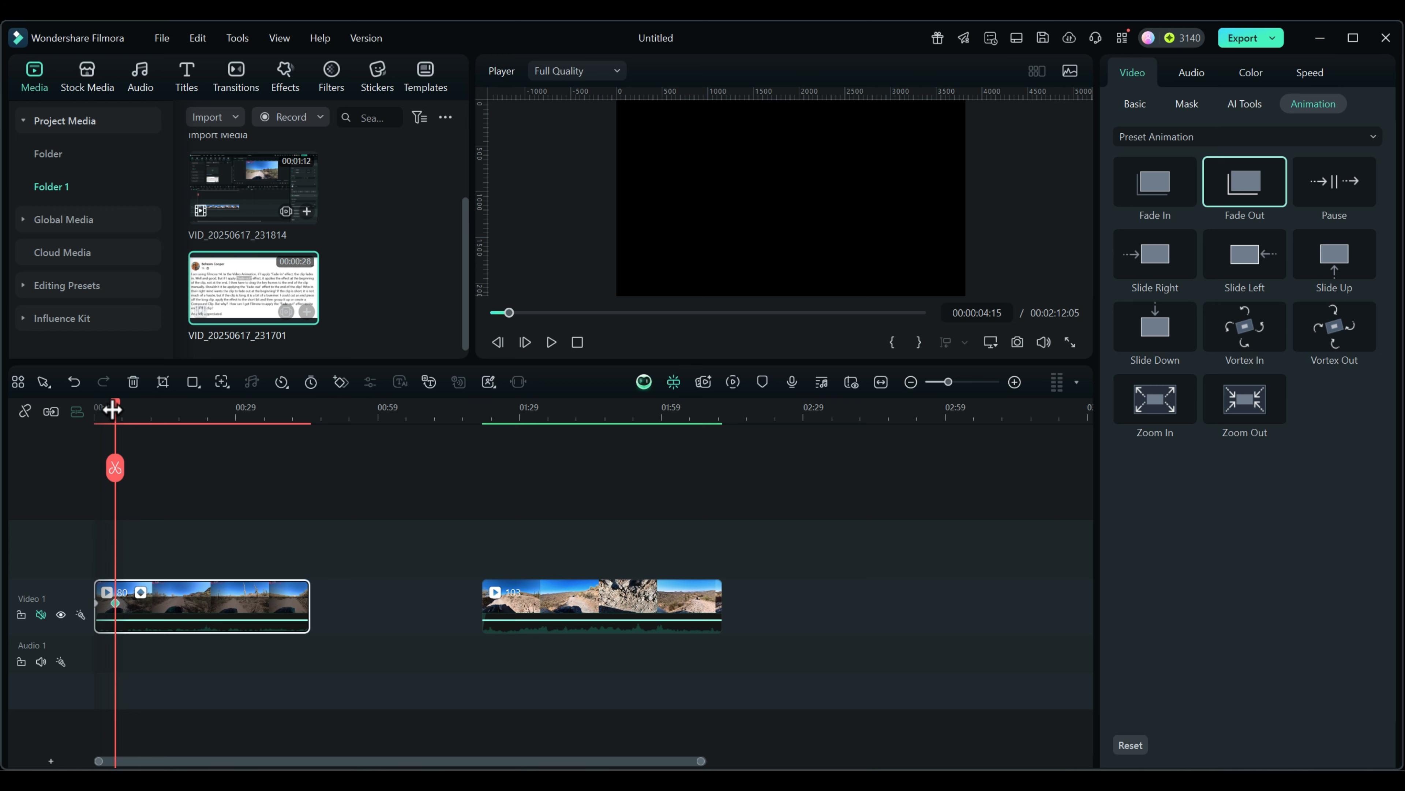
pyautogui.moveTo(115, 408)
pyautogui.mouseDown()
pyautogui.moveTo(92, 405)
pyautogui.moveTo(120, 410)
pyautogui.mouseUp()
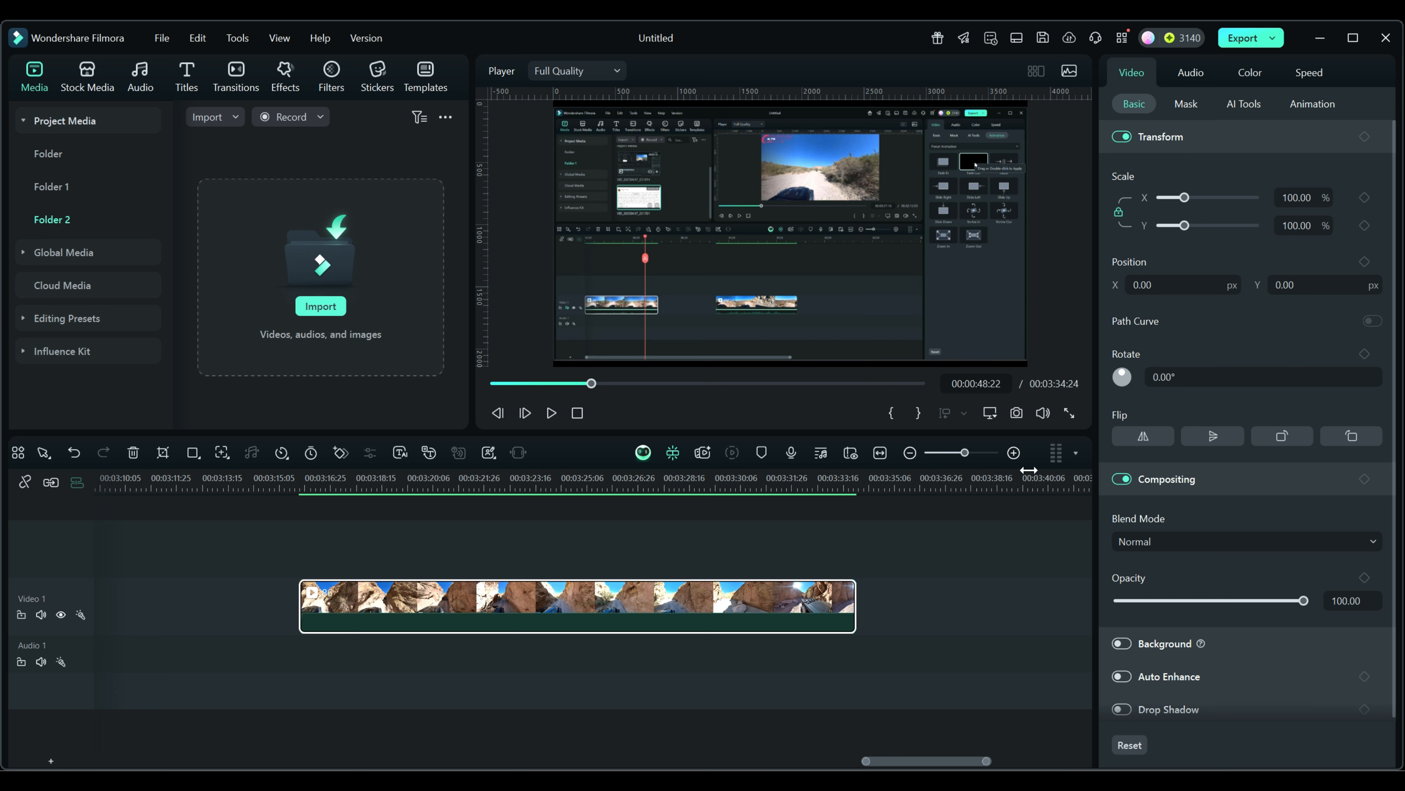
# Step: Show the canyon clip's Animation presets, then list Transitions matching 'fade out effect'
pyautogui.click(1319, 105)
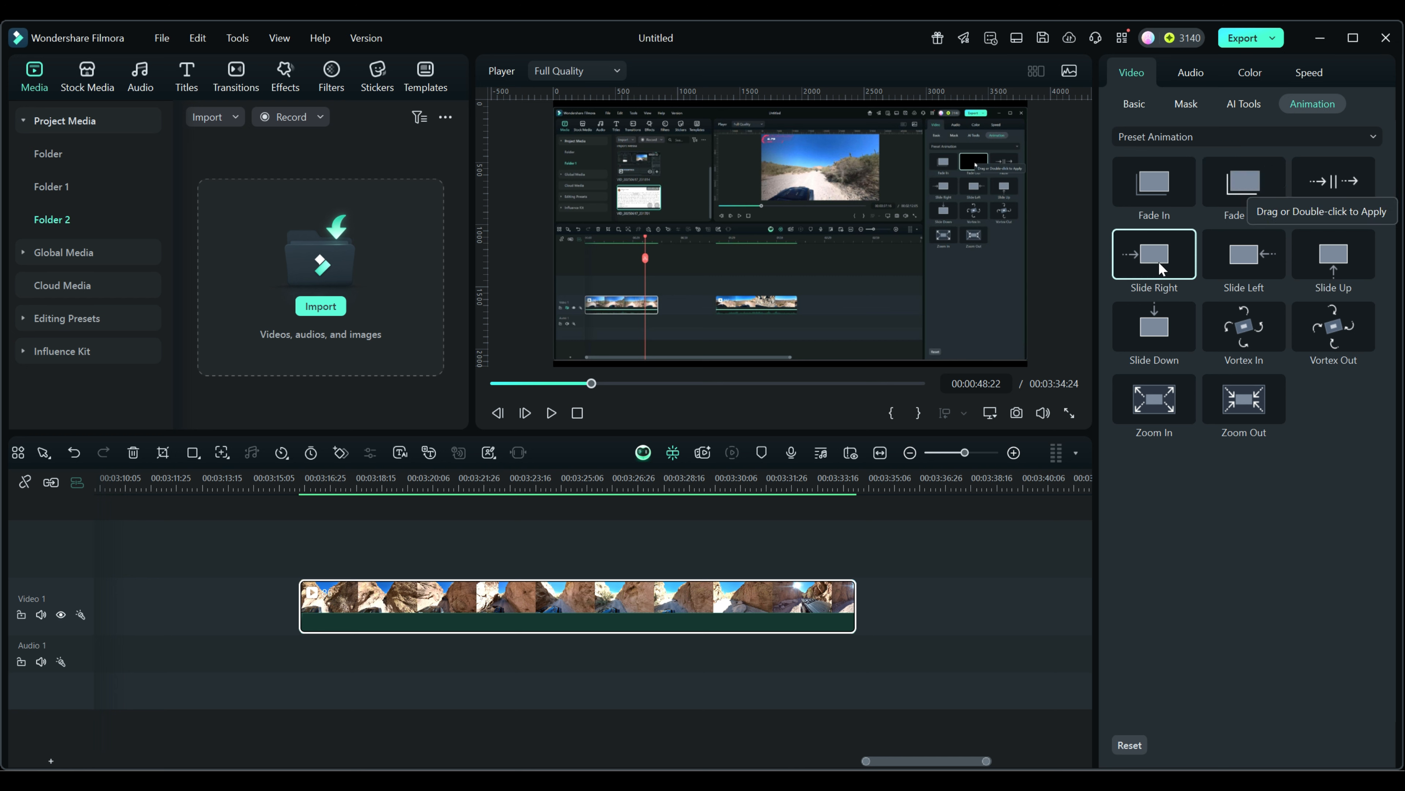
pyautogui.click(238, 82)
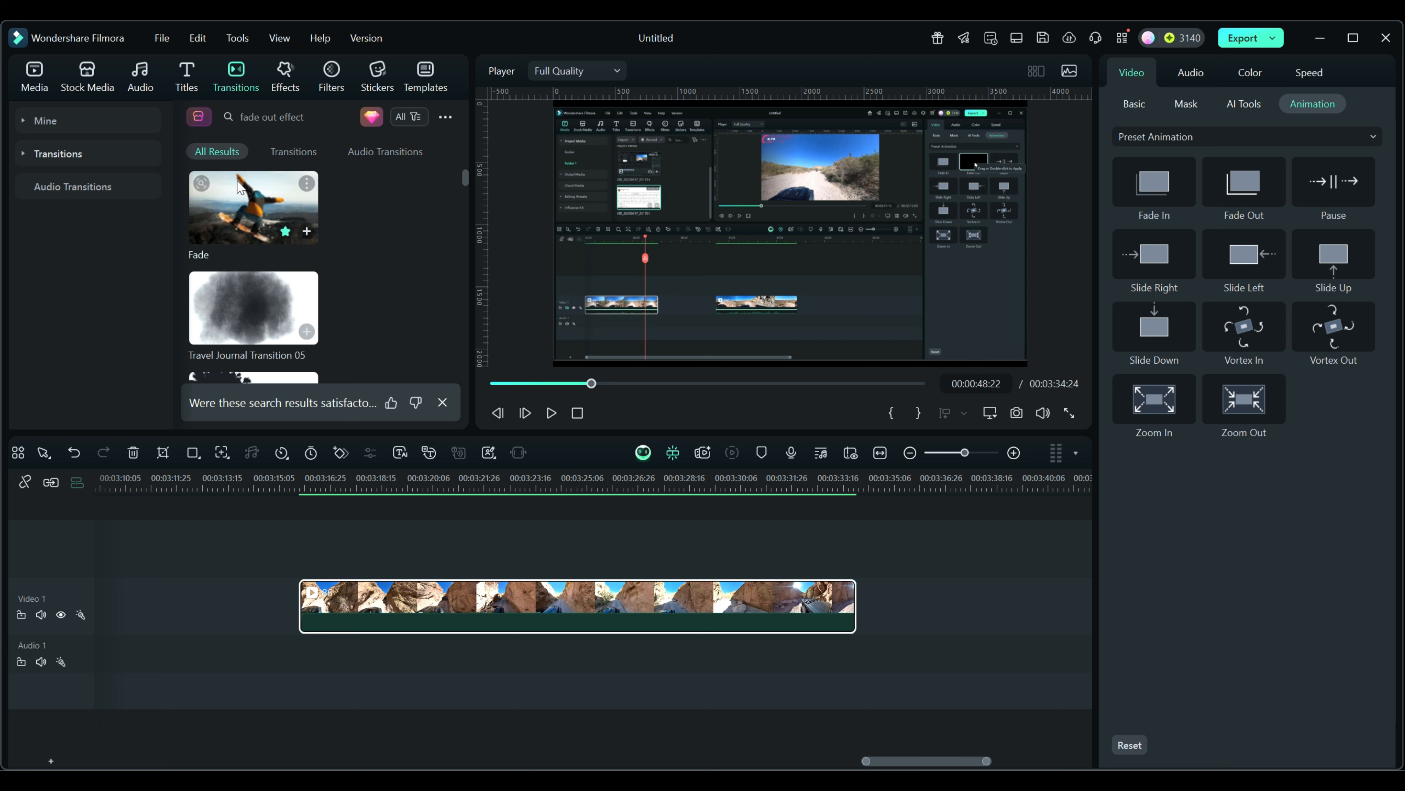
# Step: Add the Fade transition to the canyon clip's end, preview it, and select it (00:00:02:00)
pyautogui.click(307, 230)
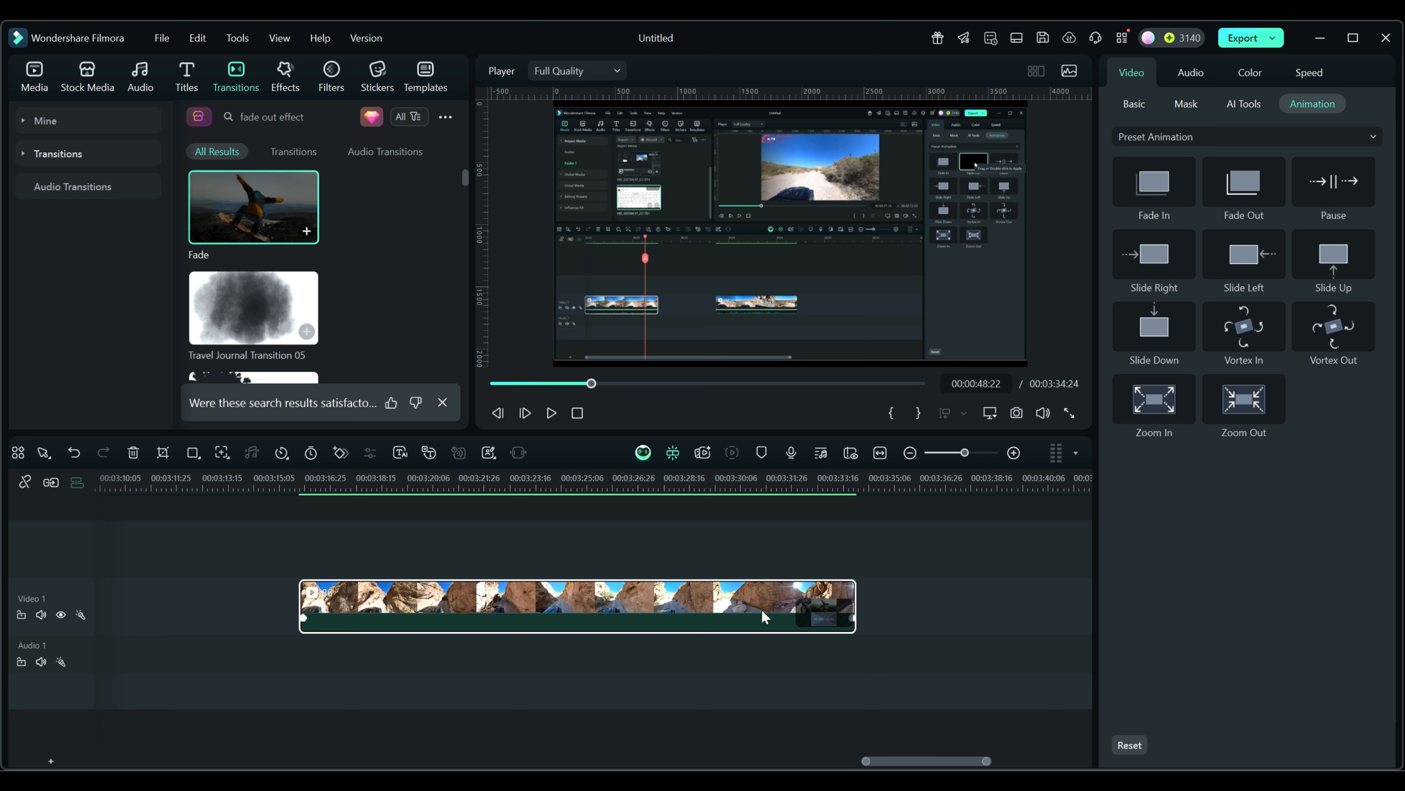
pyautogui.click(741, 485)
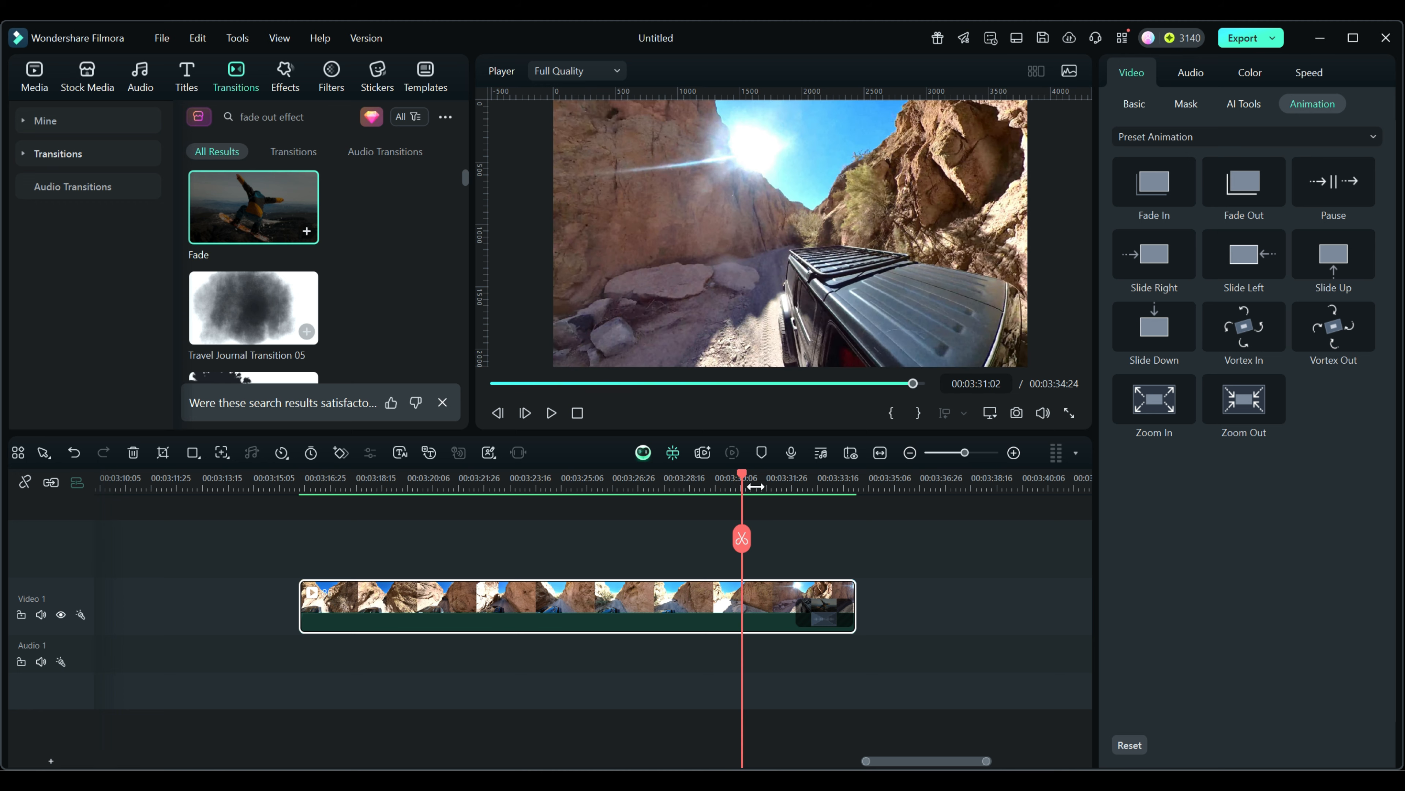
pyautogui.moveTo(743, 479); pyautogui.dragTo(786, 491)
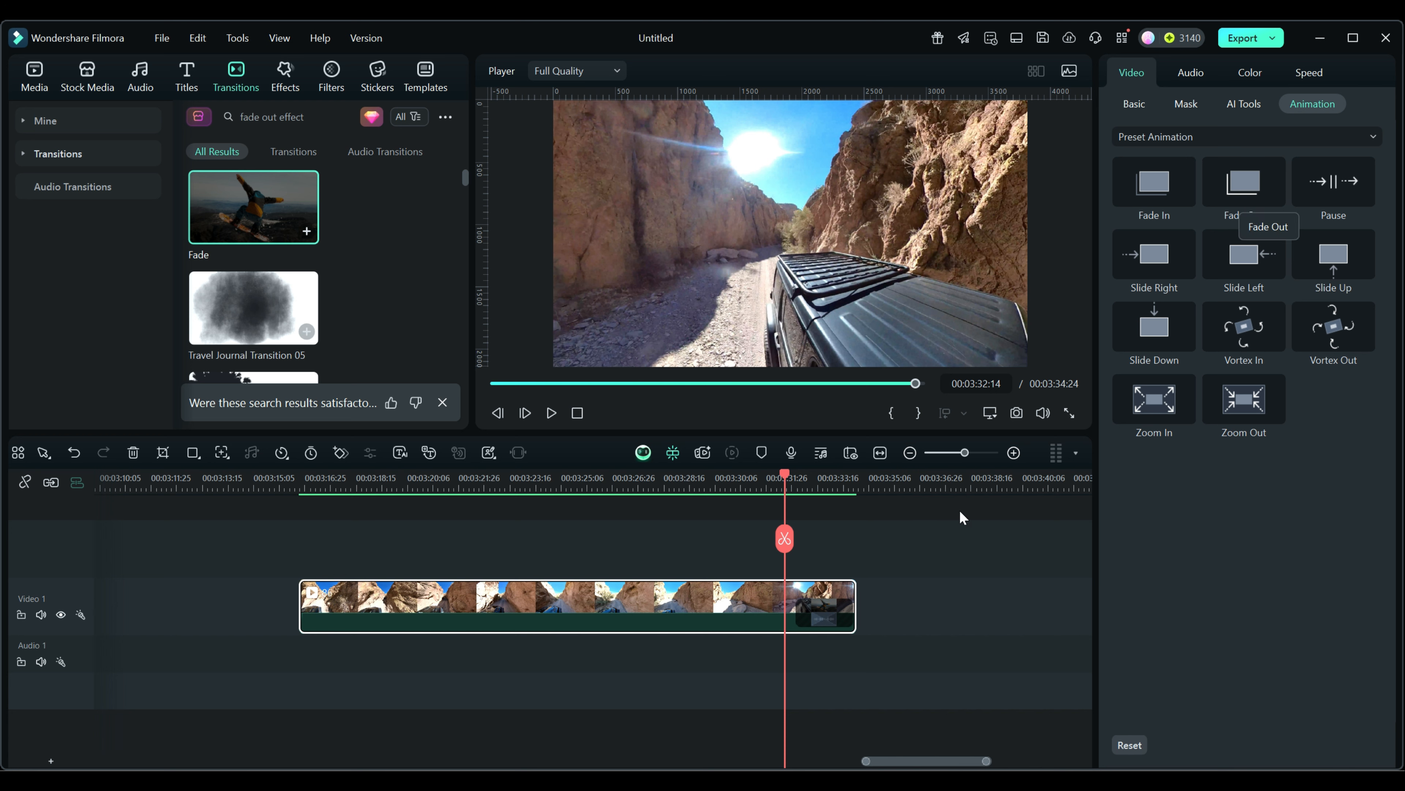
pyautogui.click(810, 611)
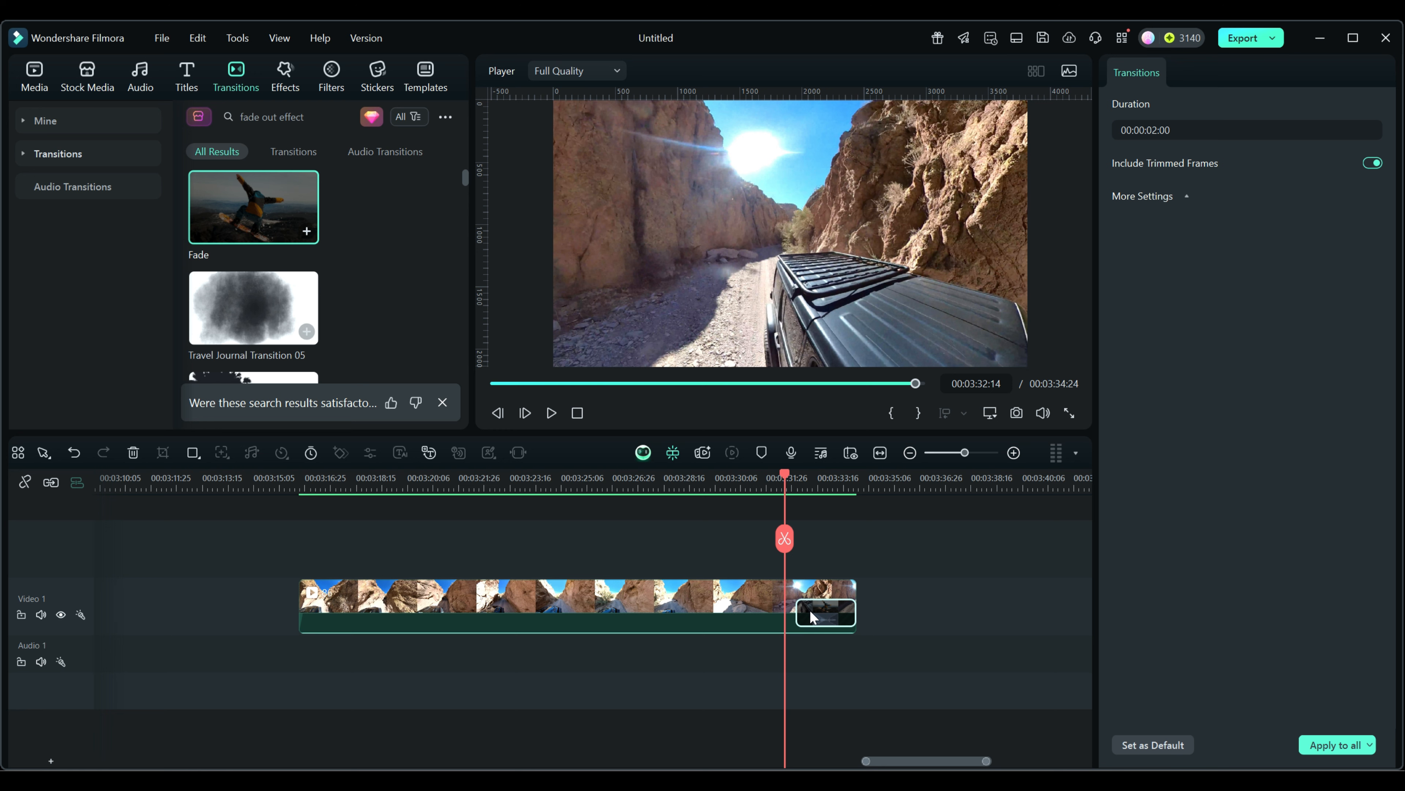
# Step: Delete the end Fade transition and switch the clip's presets to Preset Motions (Legacy)
pyautogui.press('Delete')
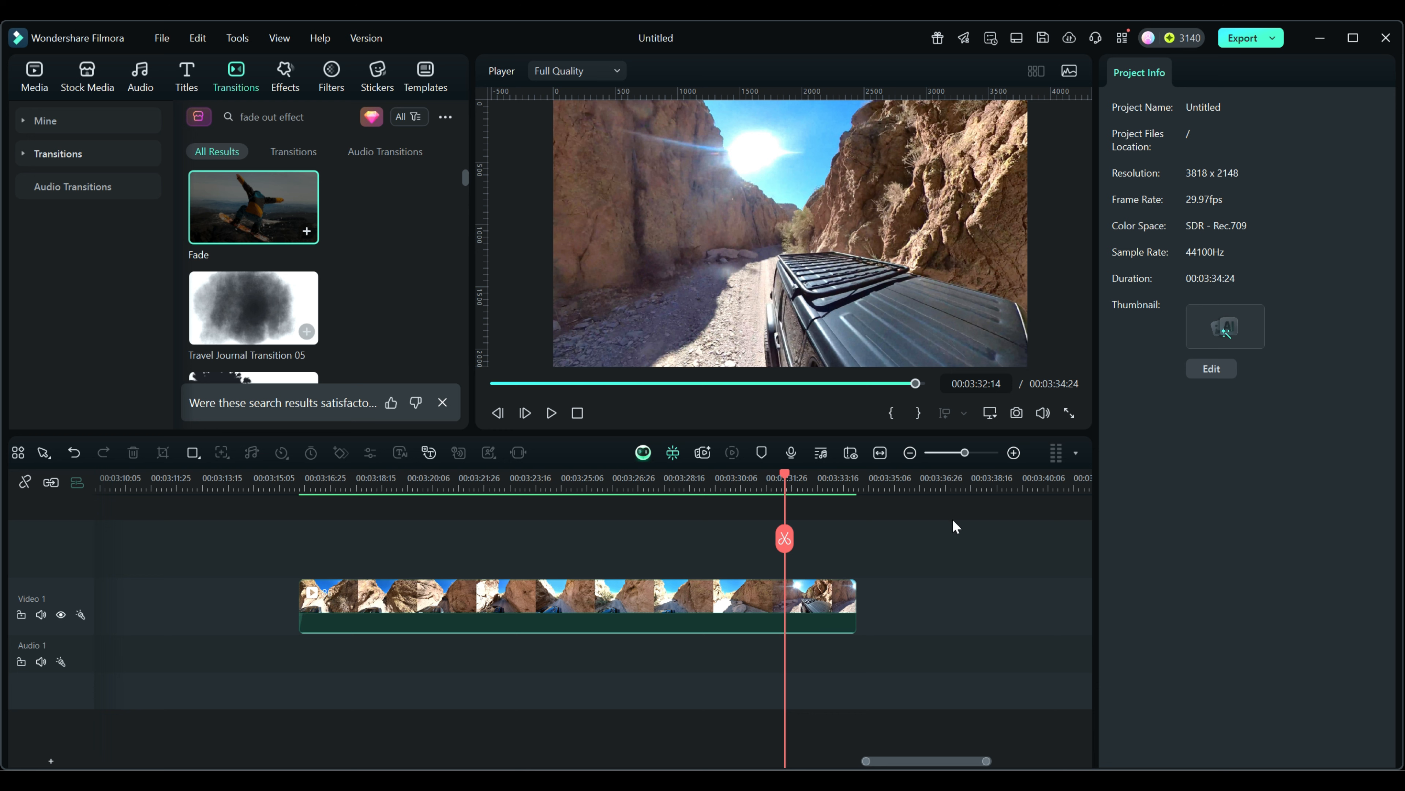
pyautogui.click(803, 598)
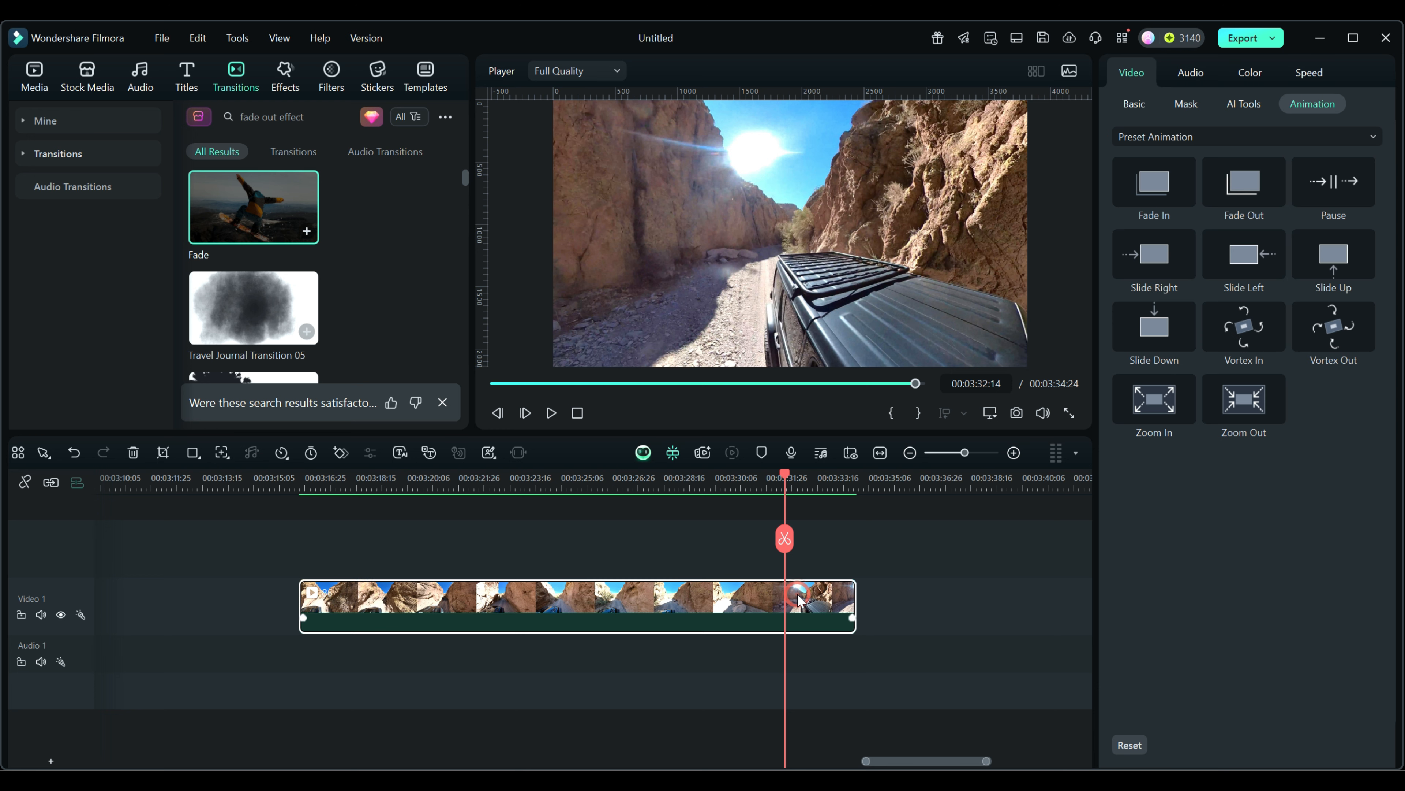
pyautogui.click(1261, 138)
pyautogui.click(1139, 195)
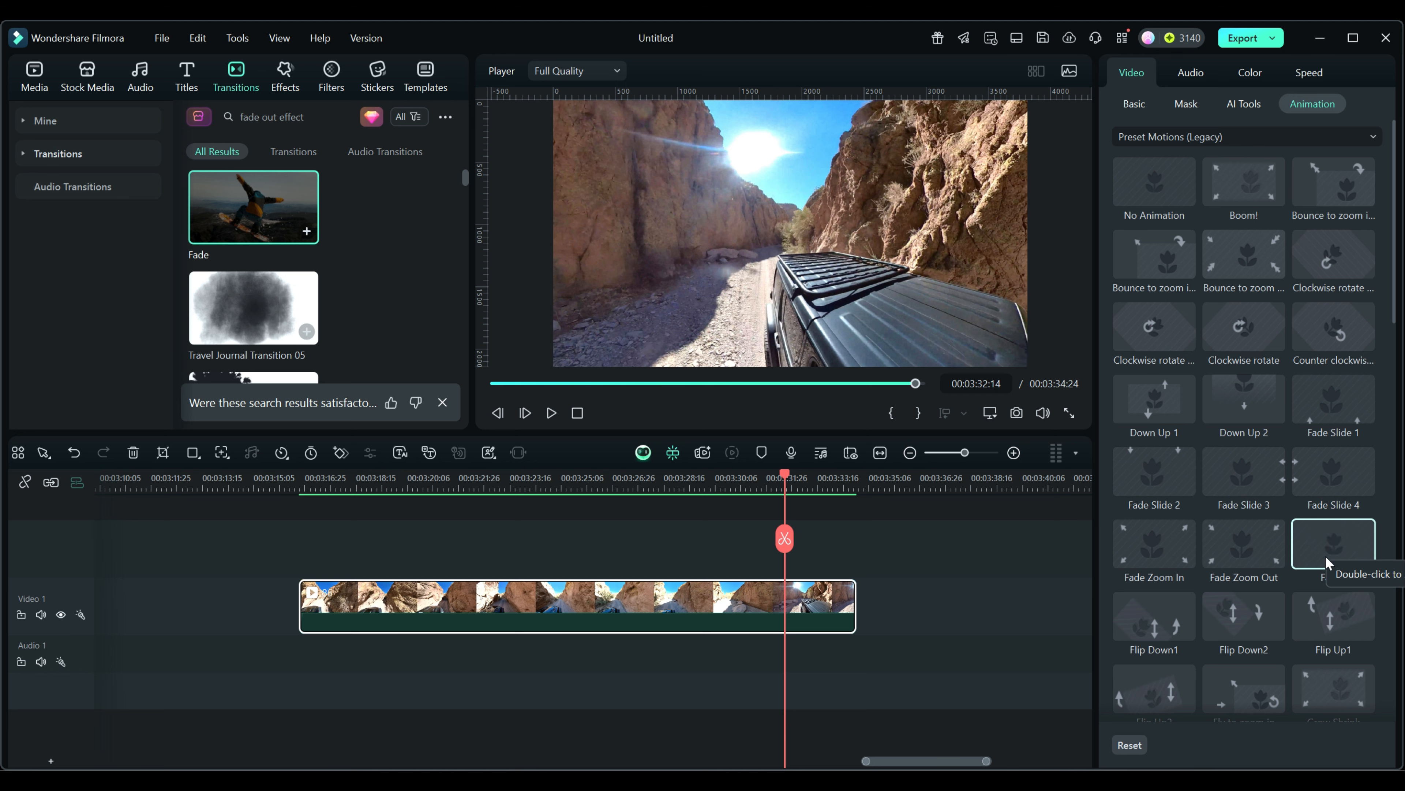
# Step: Apply the Fade2 legacy motion to the canyon clip and scrub back to 00:03:16
pyautogui.scroll(-3, 1325, 556)
pyautogui.scroll(-10, 1326, 562)
pyautogui.scroll(-8, 1325, 556)
pyautogui.scroll(20, 1325, 556)
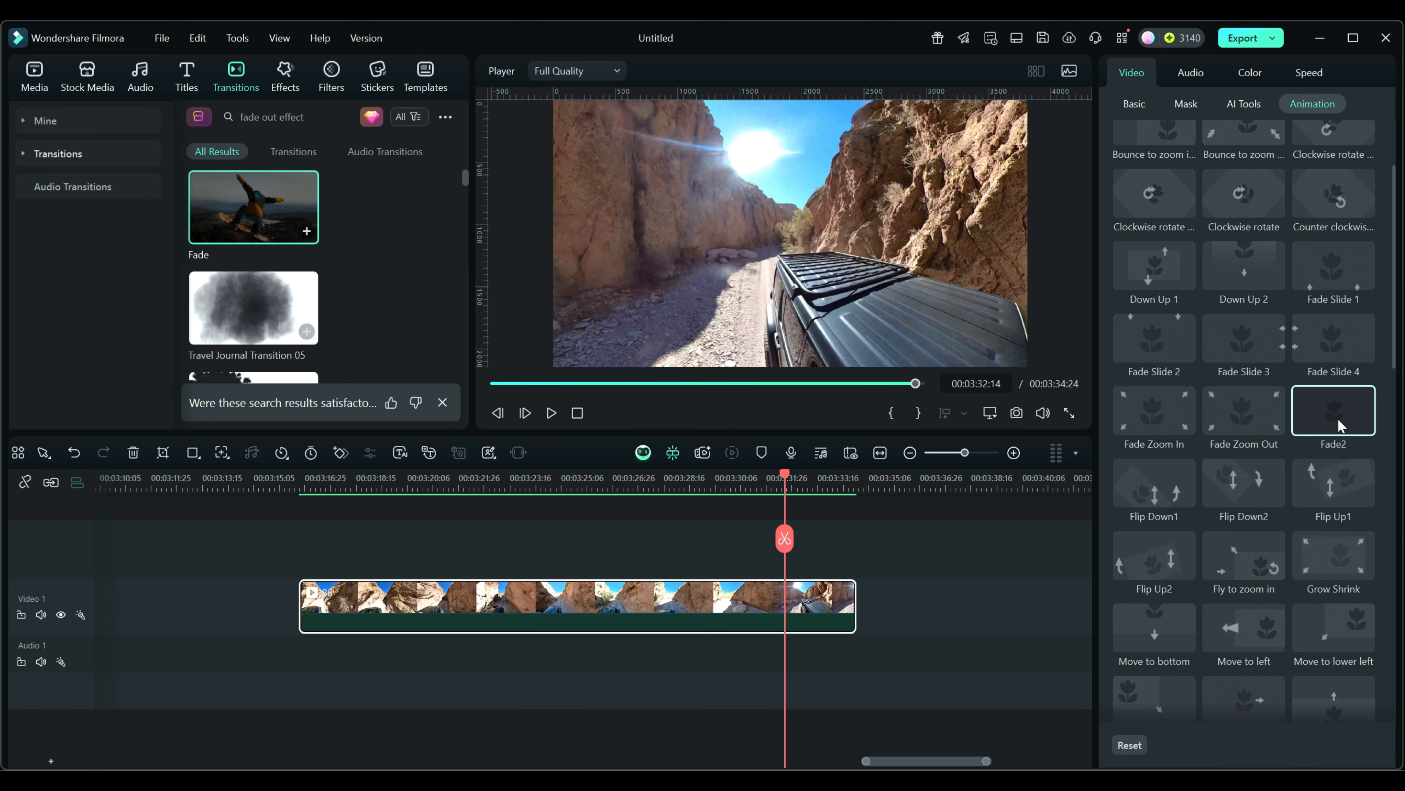
pyautogui.doubleClick(1333, 414)
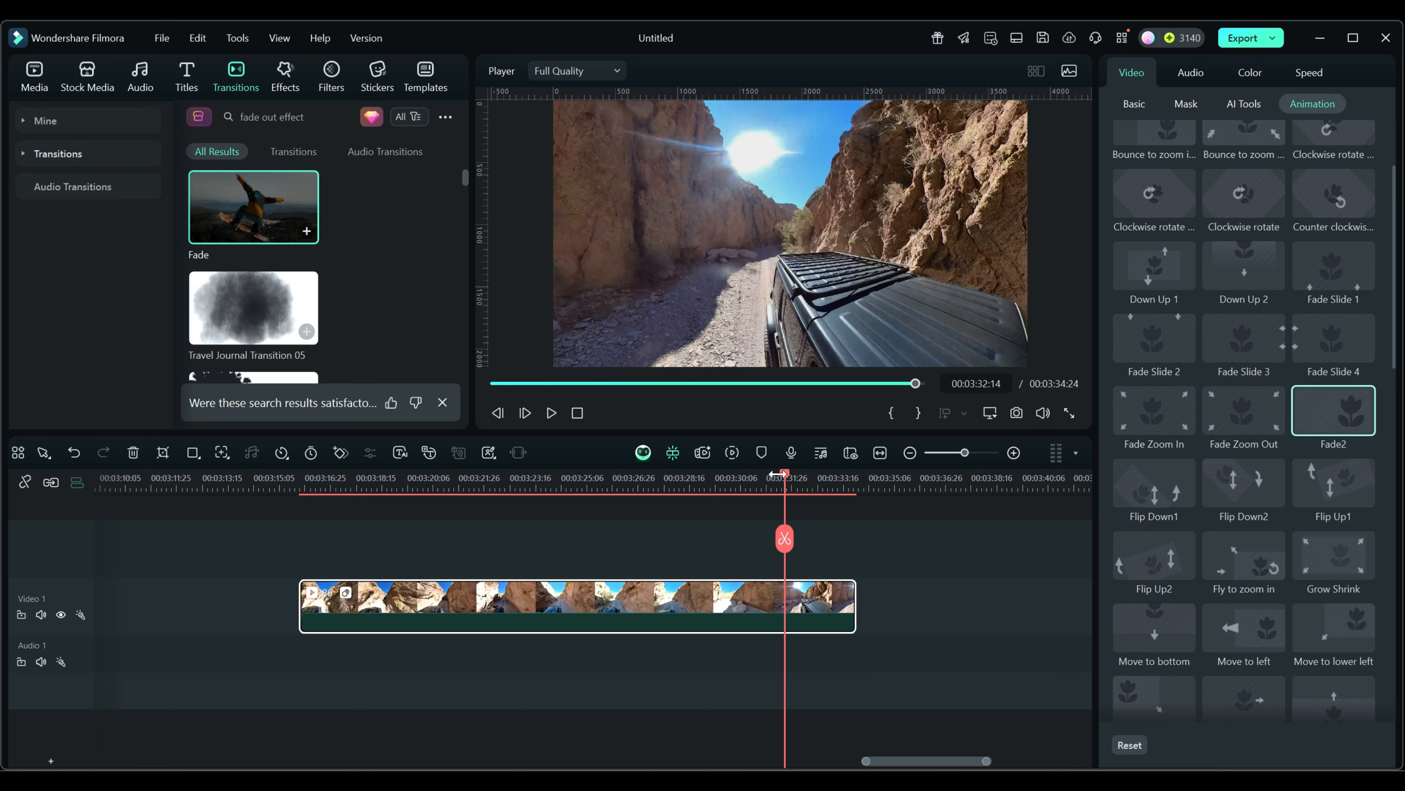
pyautogui.moveTo(785, 475); pyautogui.dragTo(365, 501)
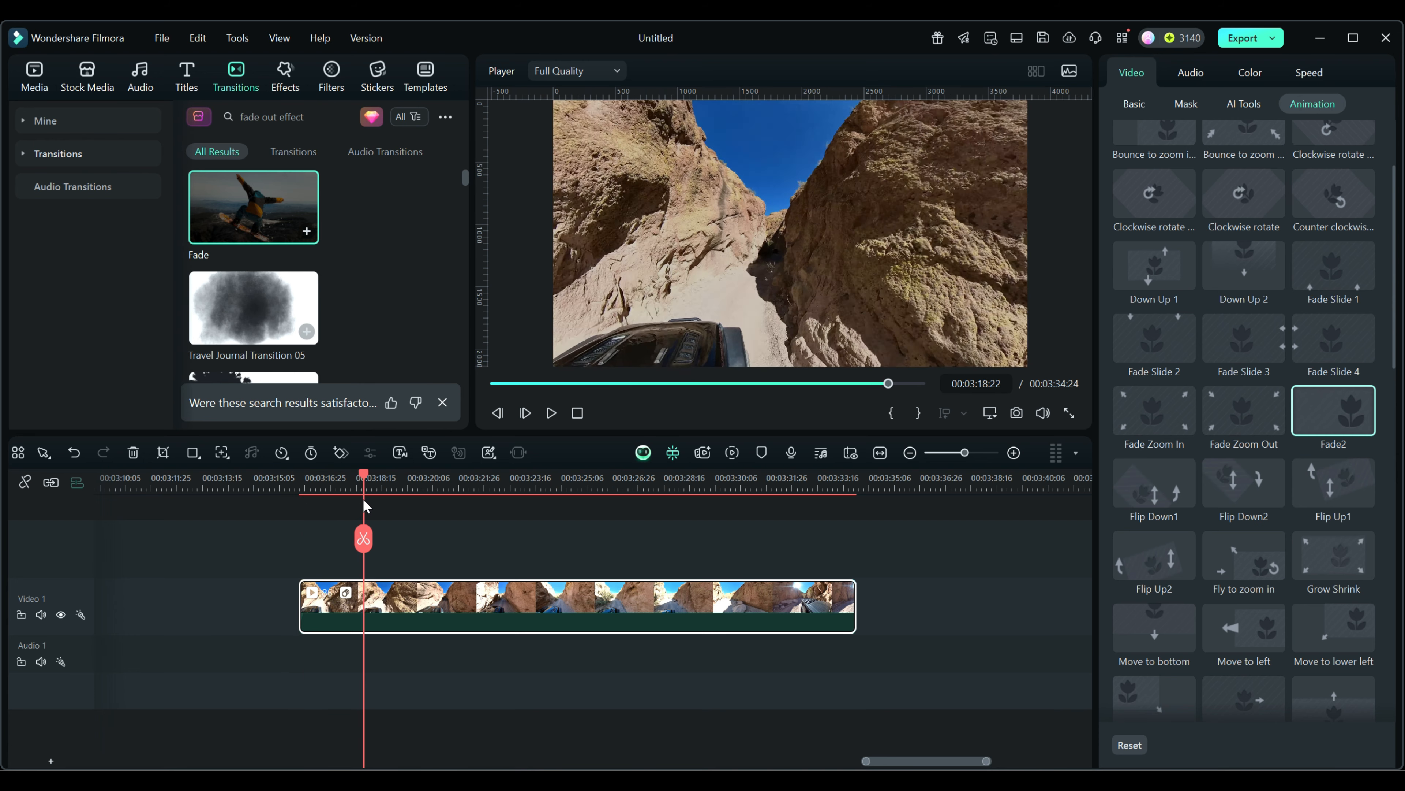
# Step: Strip the clip's effects with Effect&Filter > Delete, then move the playhead forward
pyautogui.rightClick(552, 603)
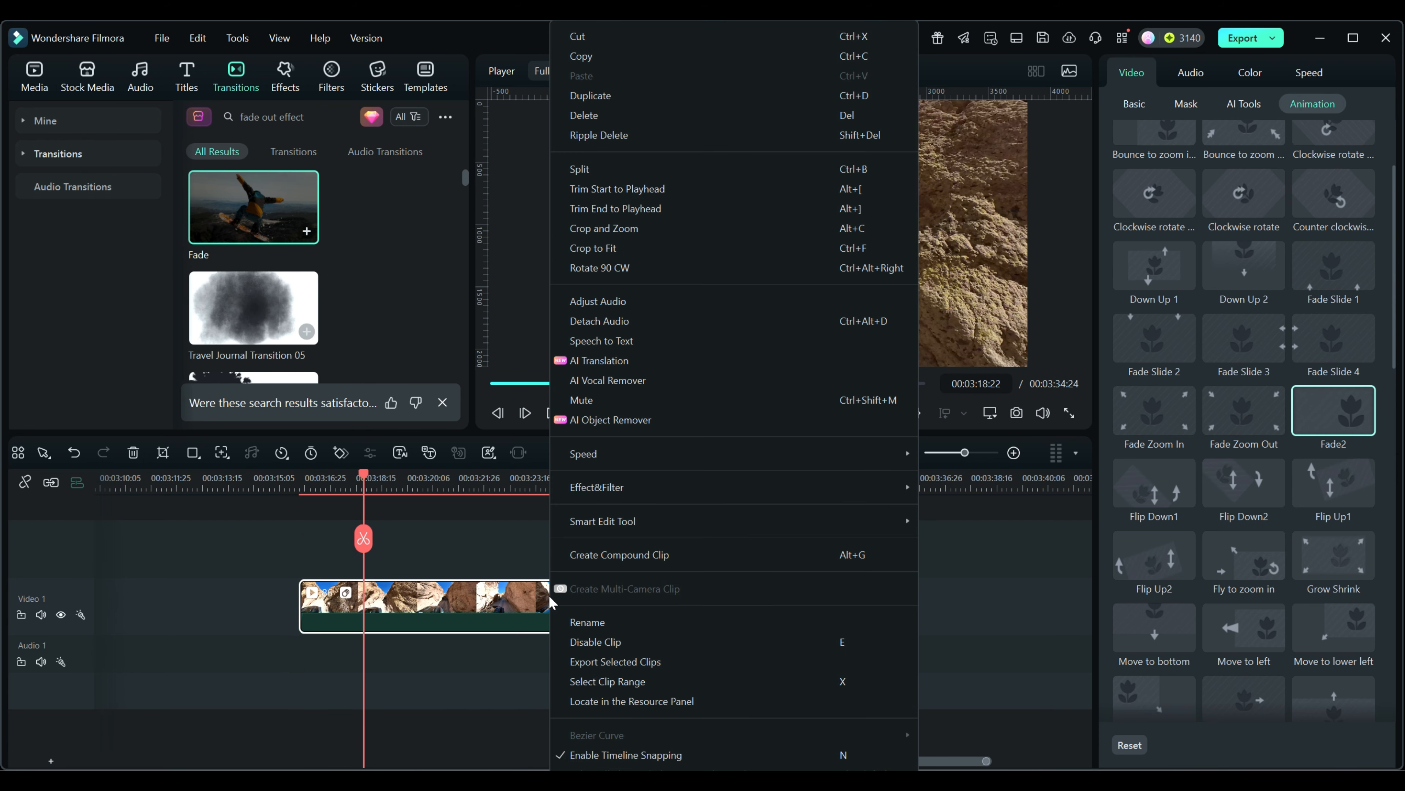
pyautogui.moveTo(589, 487)
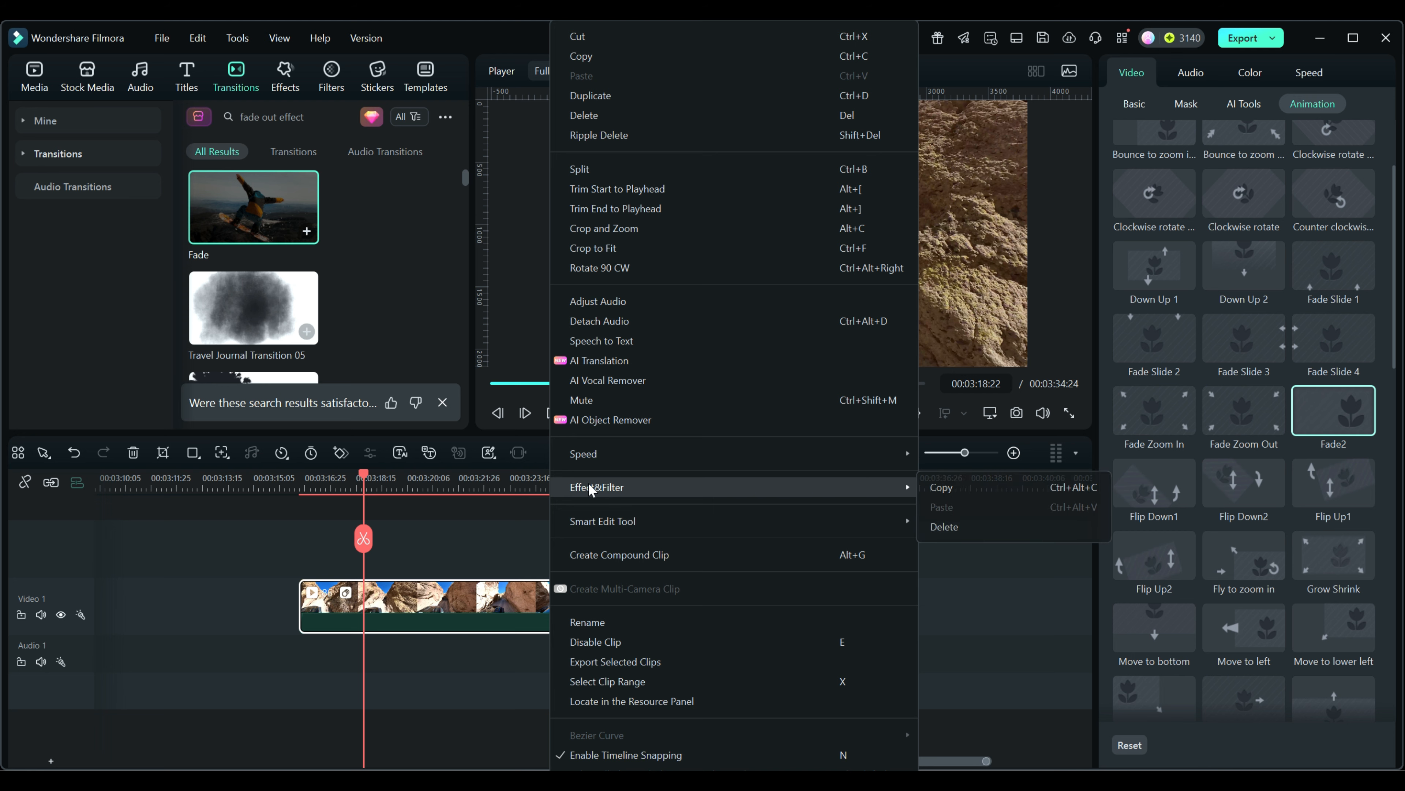
pyautogui.click(943, 526)
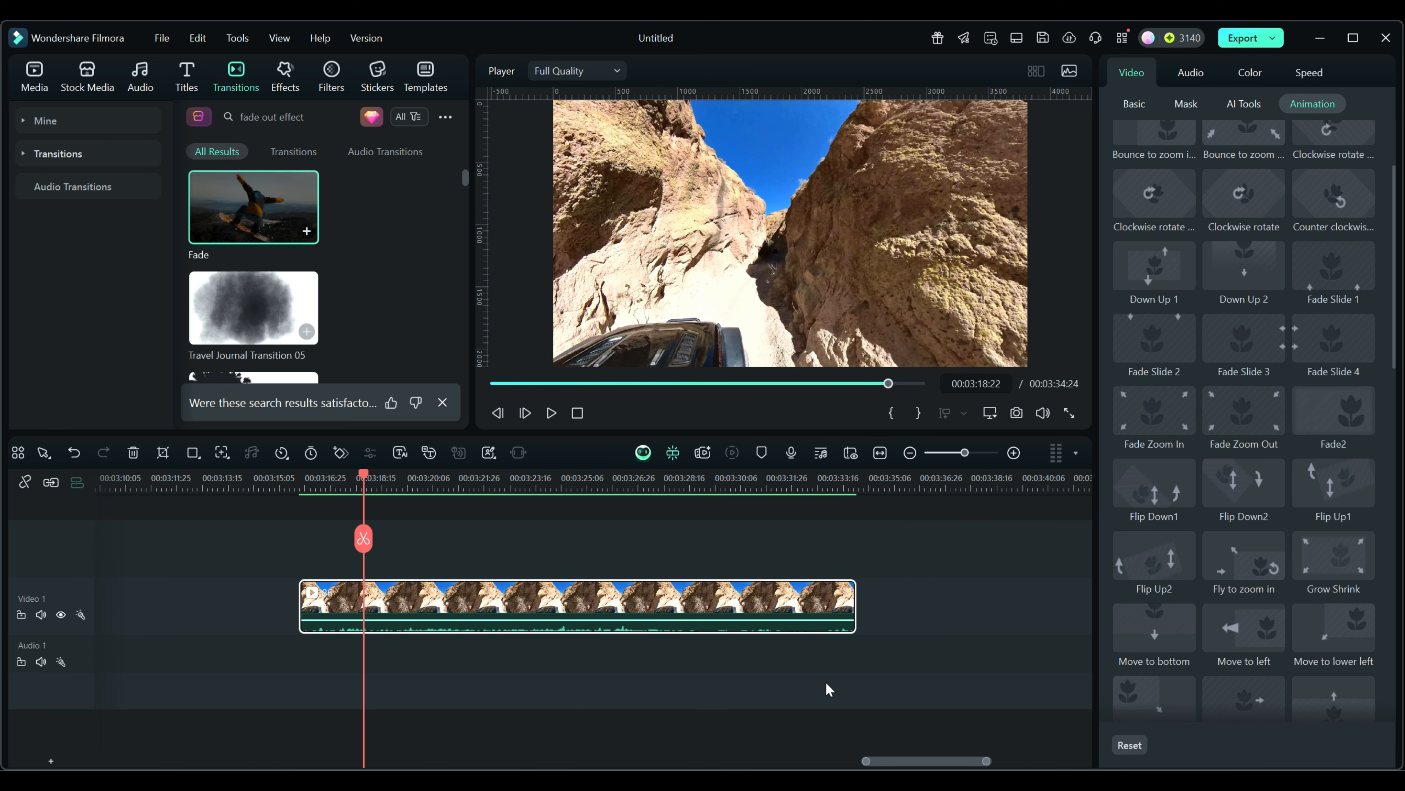
pyautogui.moveTo(364, 476); pyautogui.dragTo(670, 490)
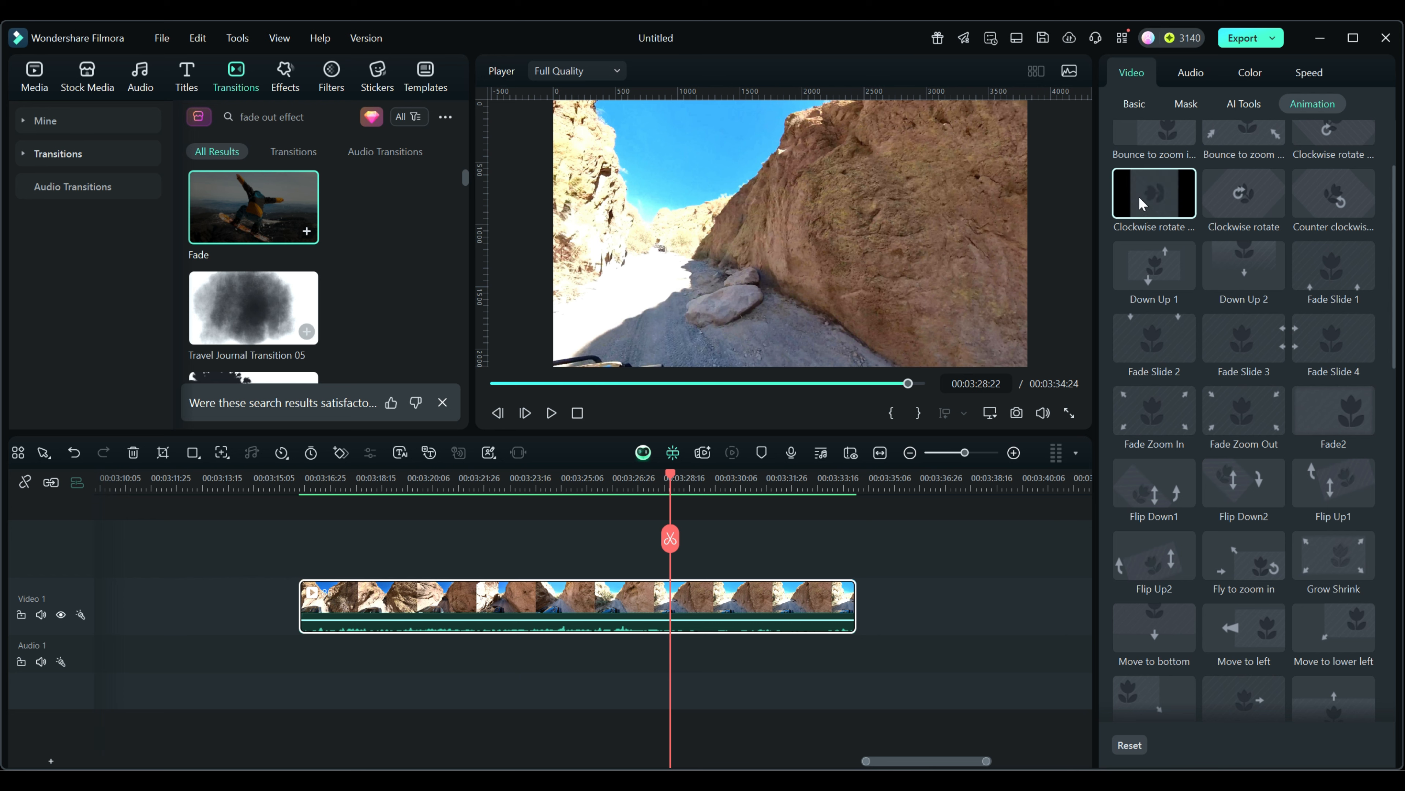
# Step: Add an opacity keyframe at about 00:03:30 and set opacity to 0 at the final frame
pyautogui.click(1134, 105)
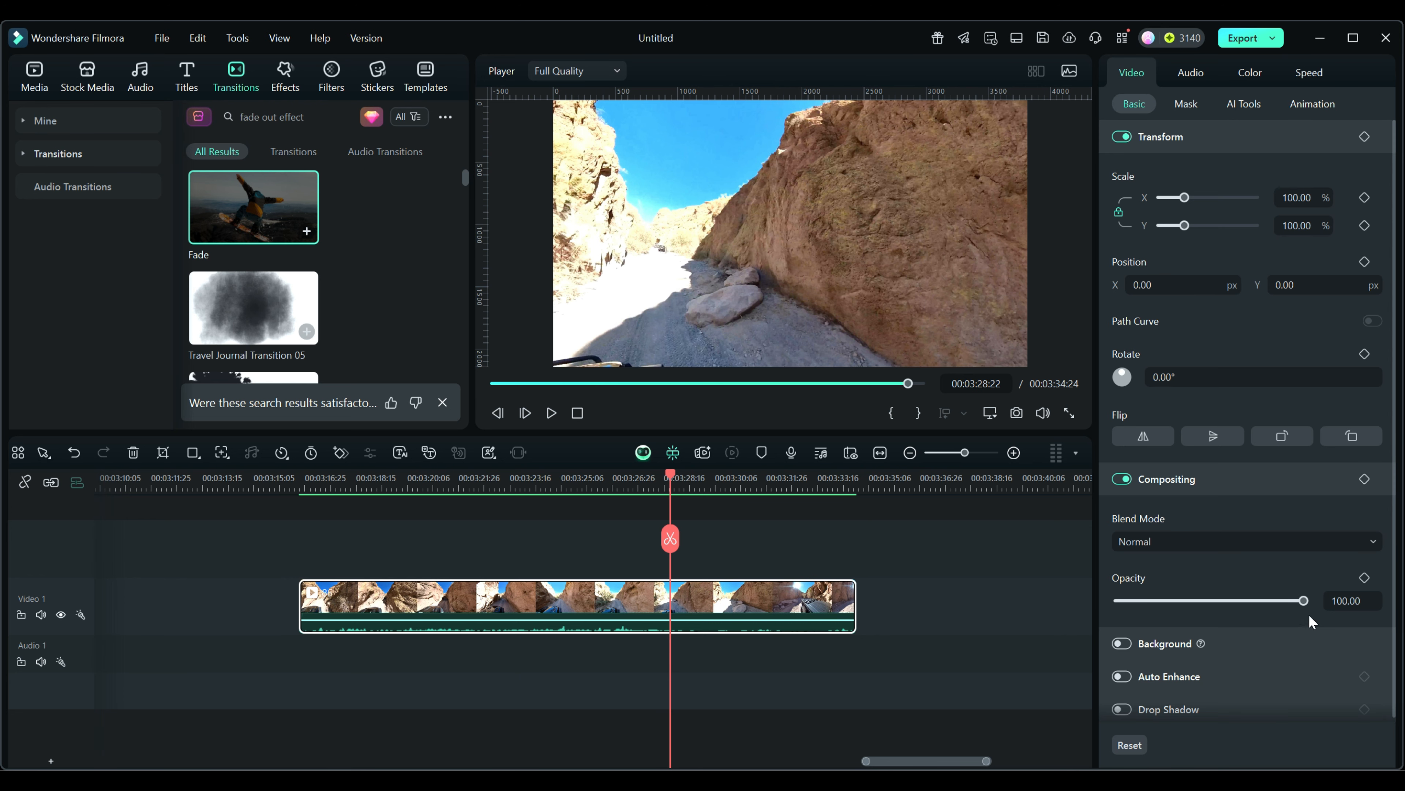
pyautogui.moveTo(671, 477); pyautogui.dragTo(717, 481)
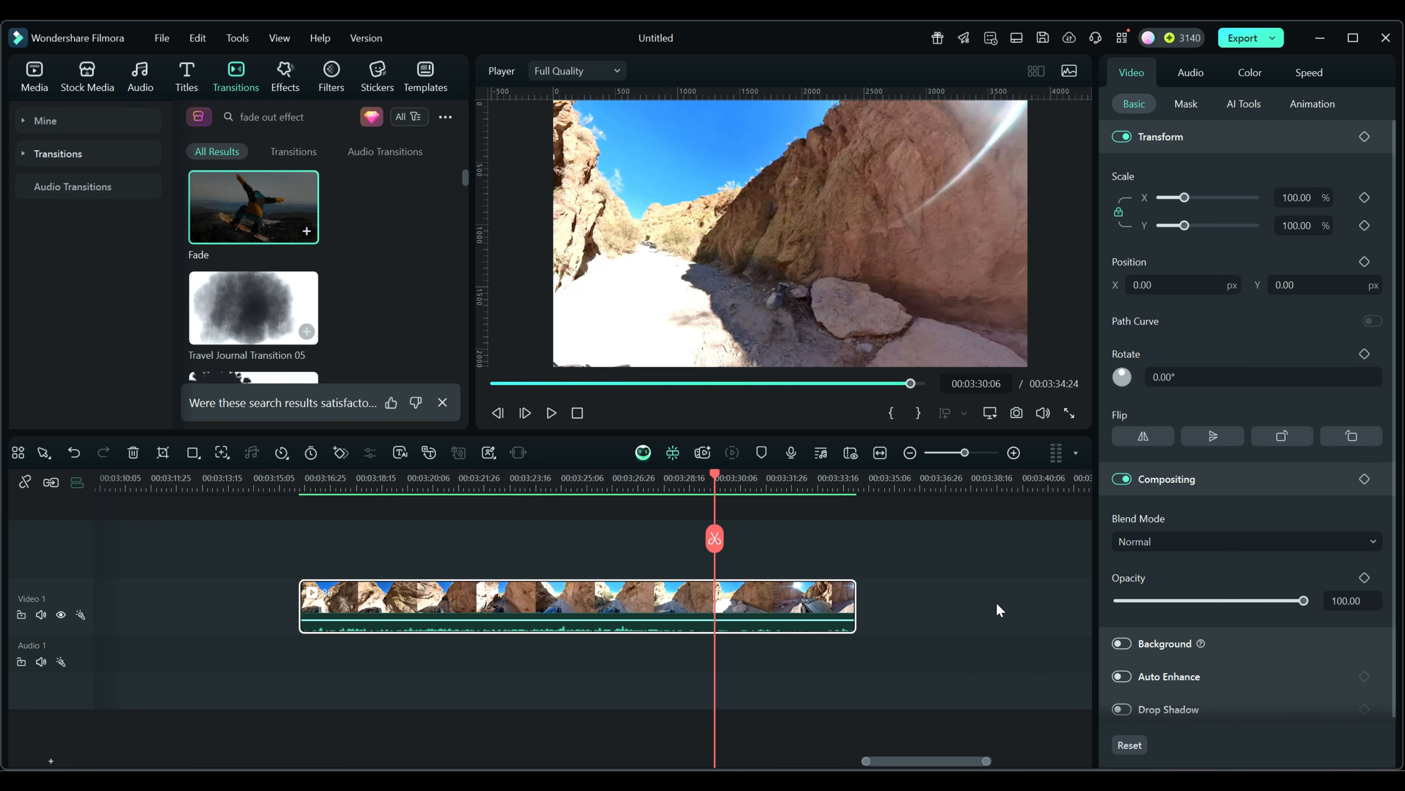
pyautogui.click(340, 453)
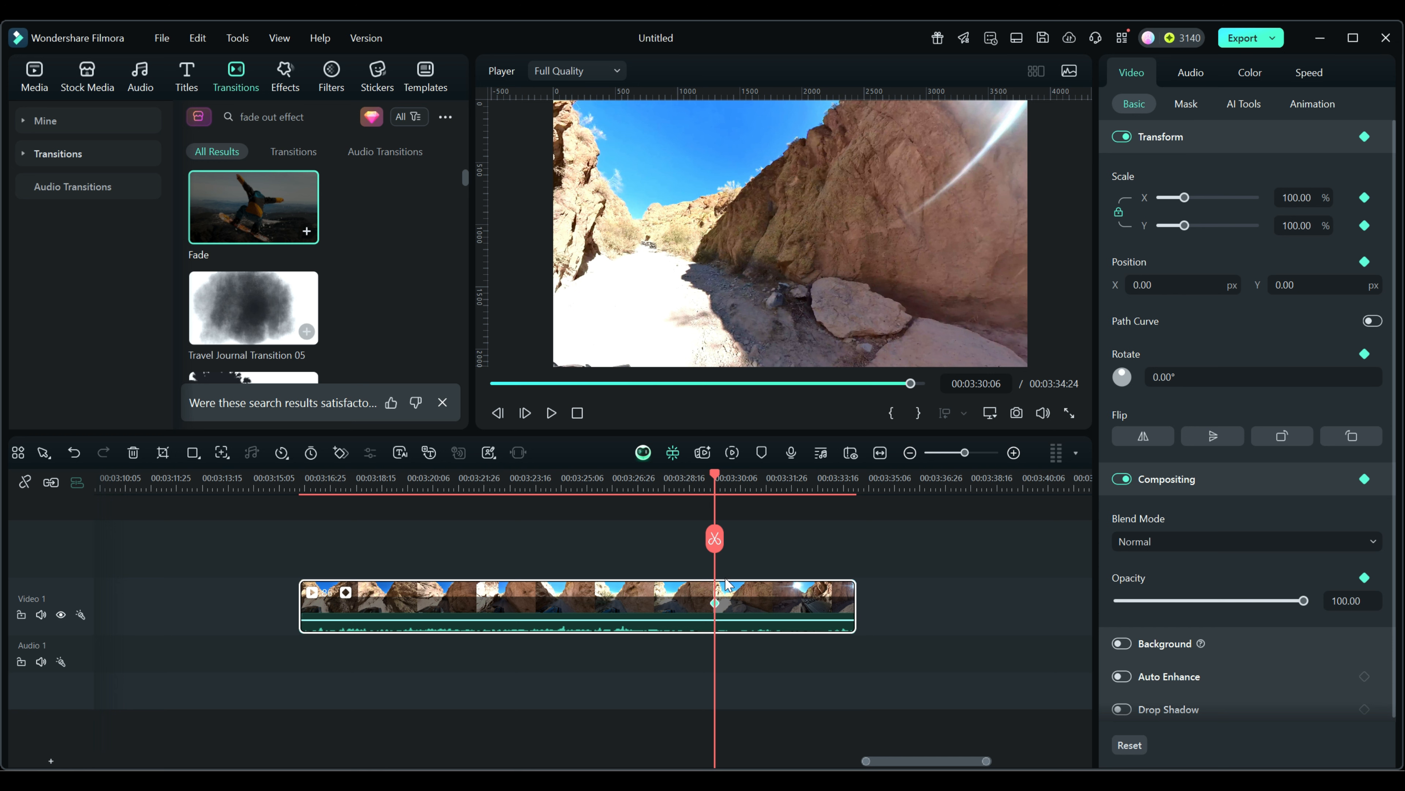
pyautogui.press('End')
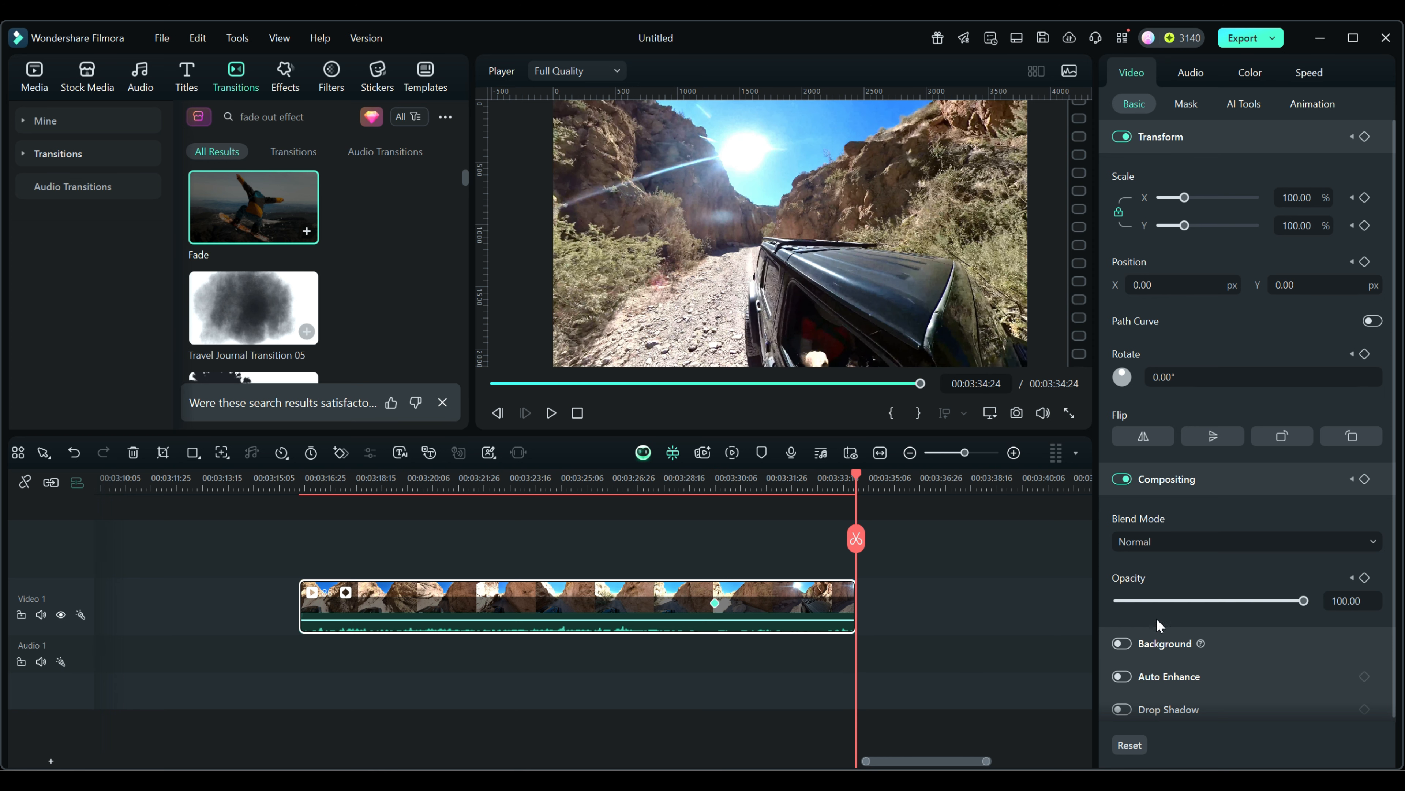
pyautogui.moveTo(1304, 601); pyautogui.dragTo(1087, 613)
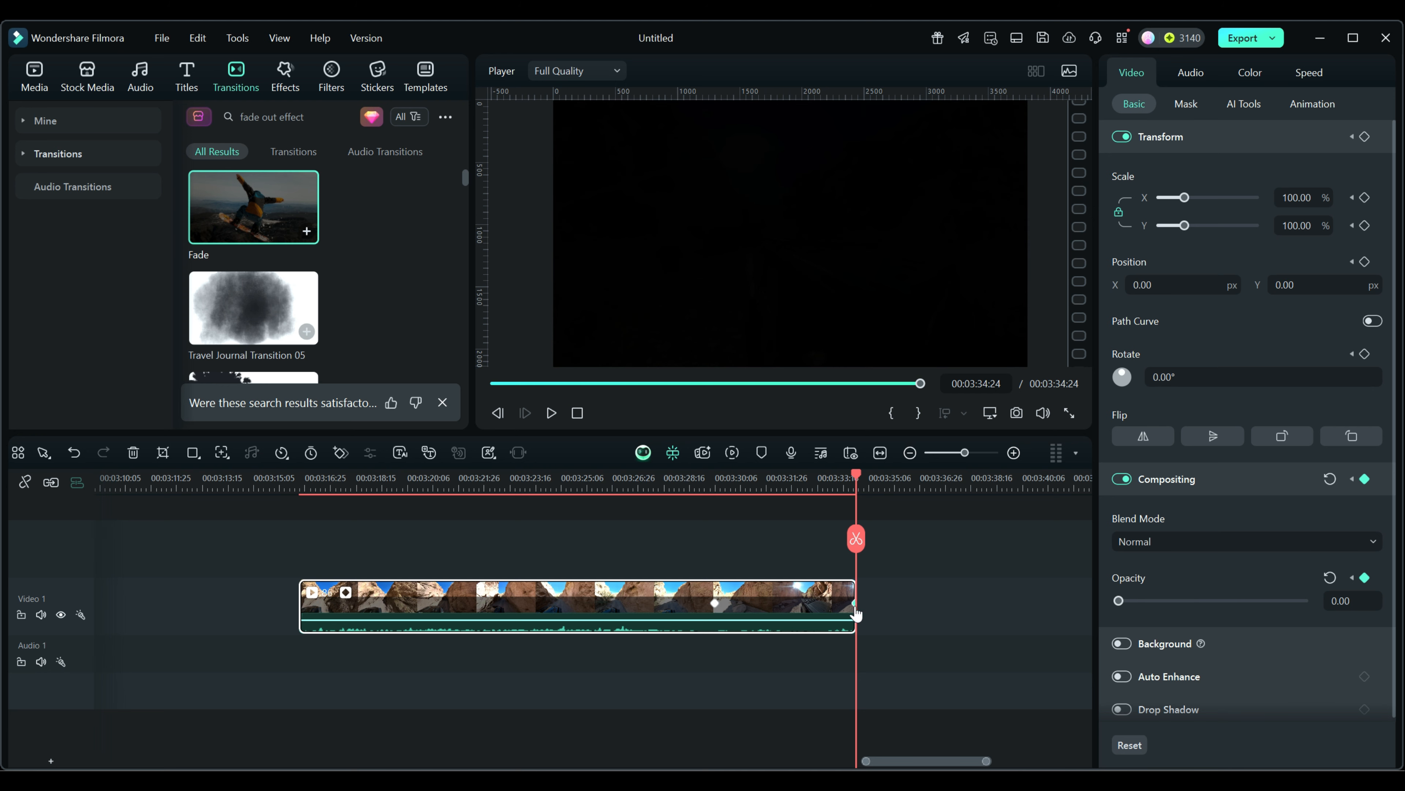
pyautogui.moveTo(857, 475); pyautogui.dragTo(703, 491)
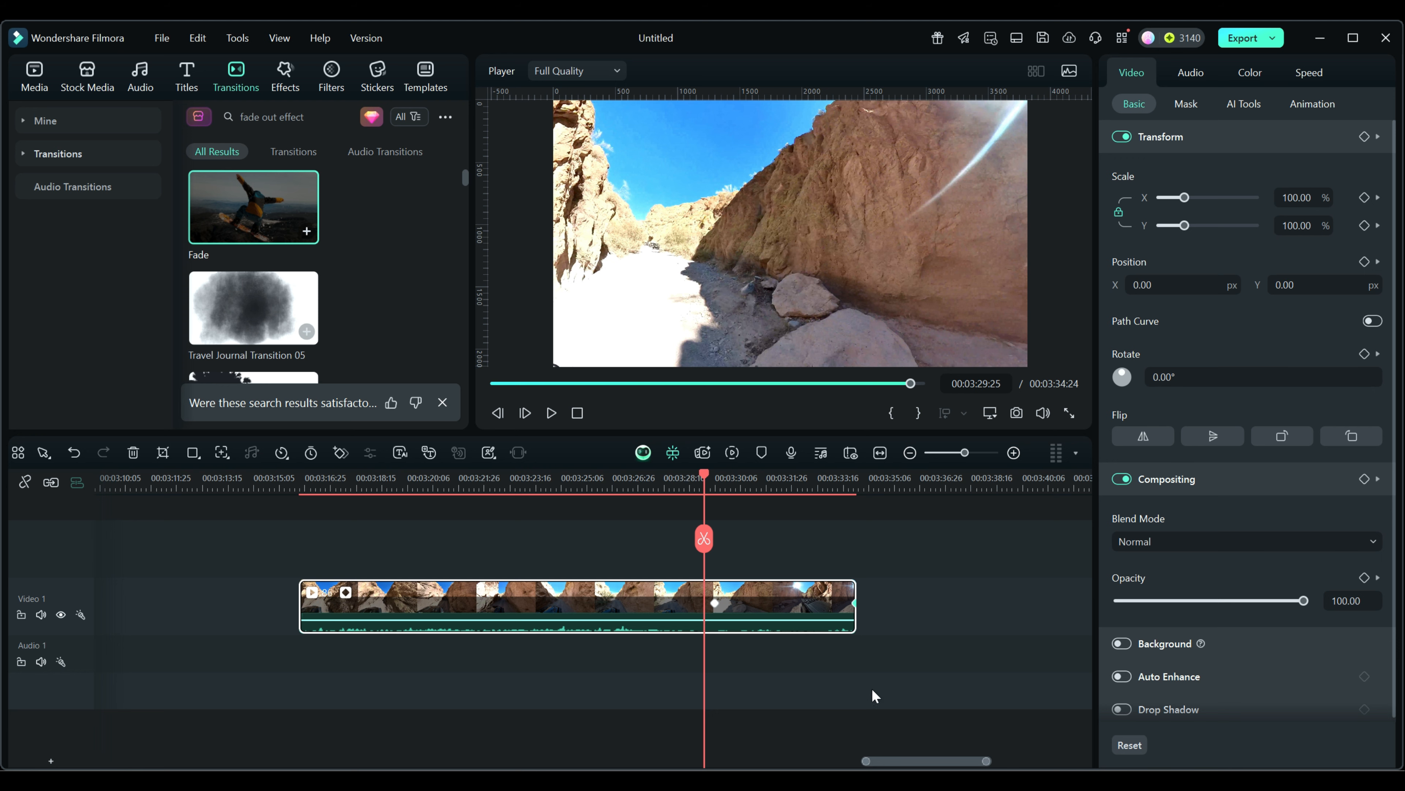
pyautogui.click(1313, 103)
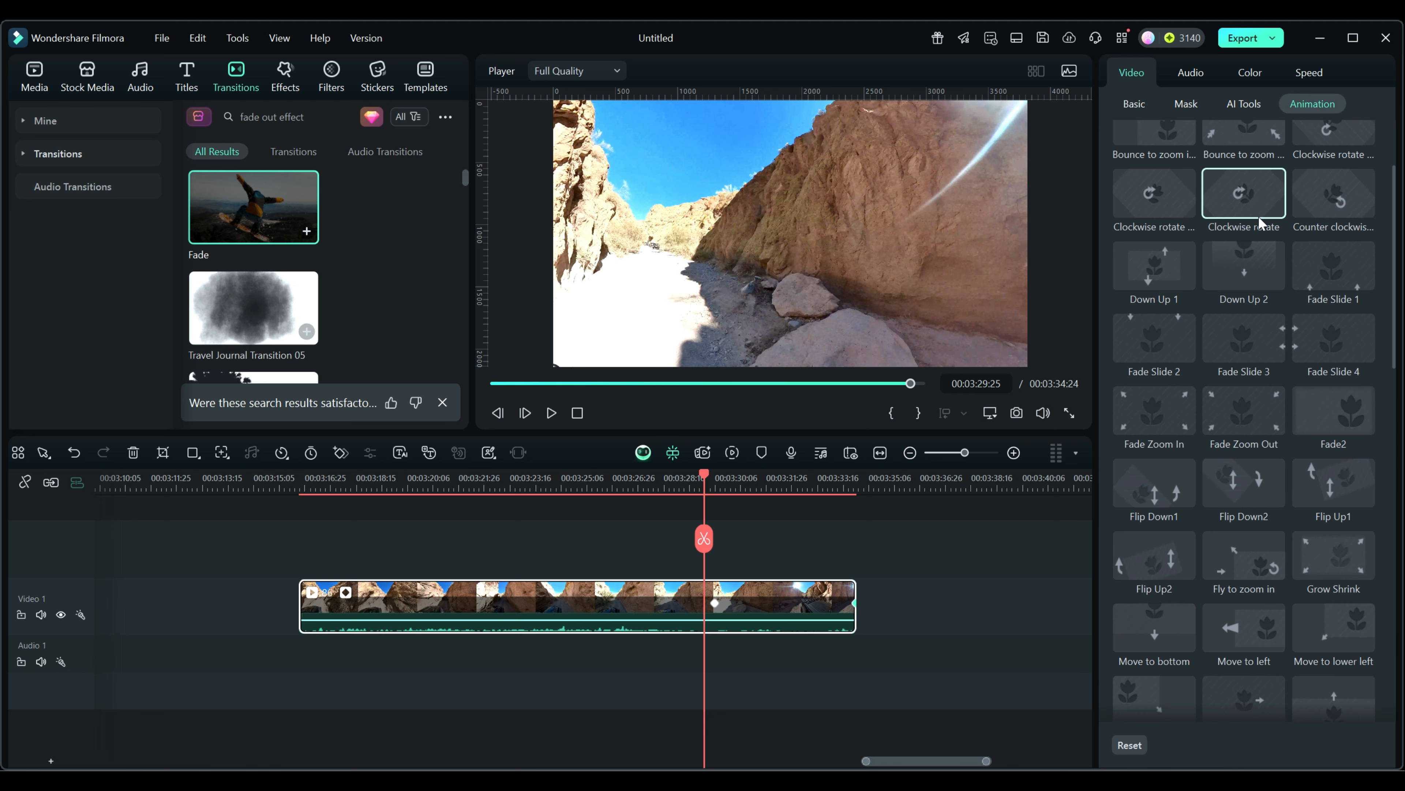
# Step: Switch the preset list to Preset Animation and set the playhead near 3:28
pyautogui.scroll(3, 1397, 290)
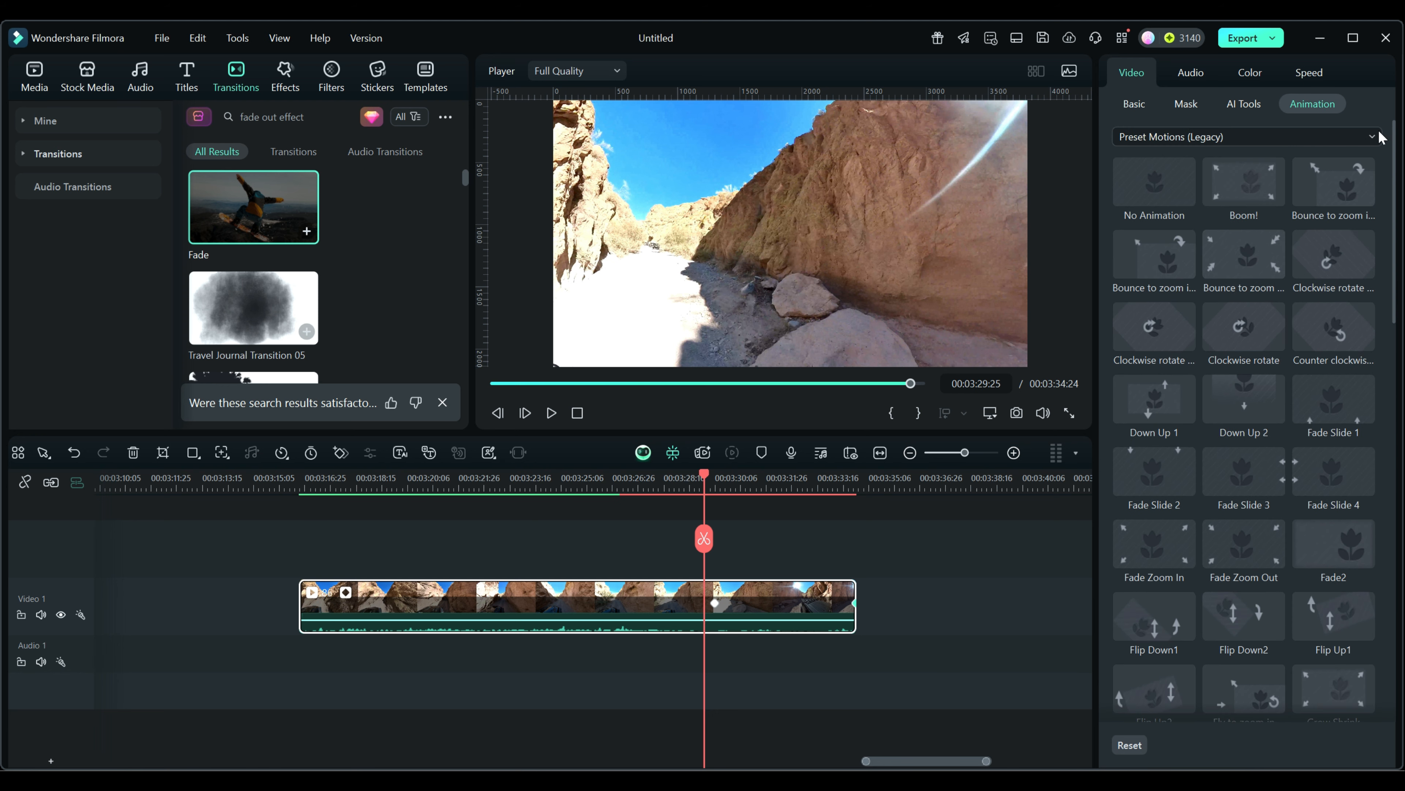
pyautogui.click(1272, 143)
pyautogui.click(1190, 166)
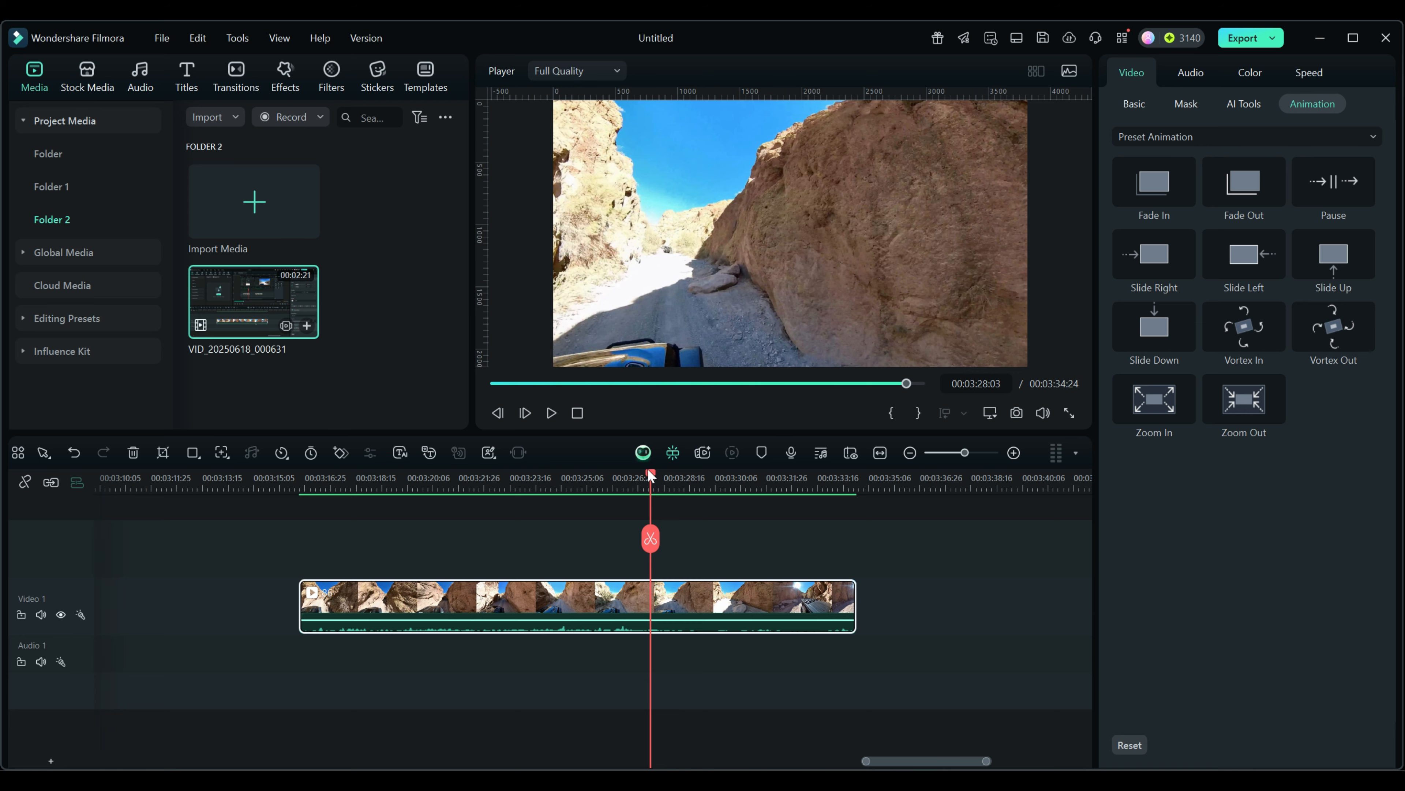
pyautogui.moveTo(650, 475); pyautogui.dragTo(590, 475)
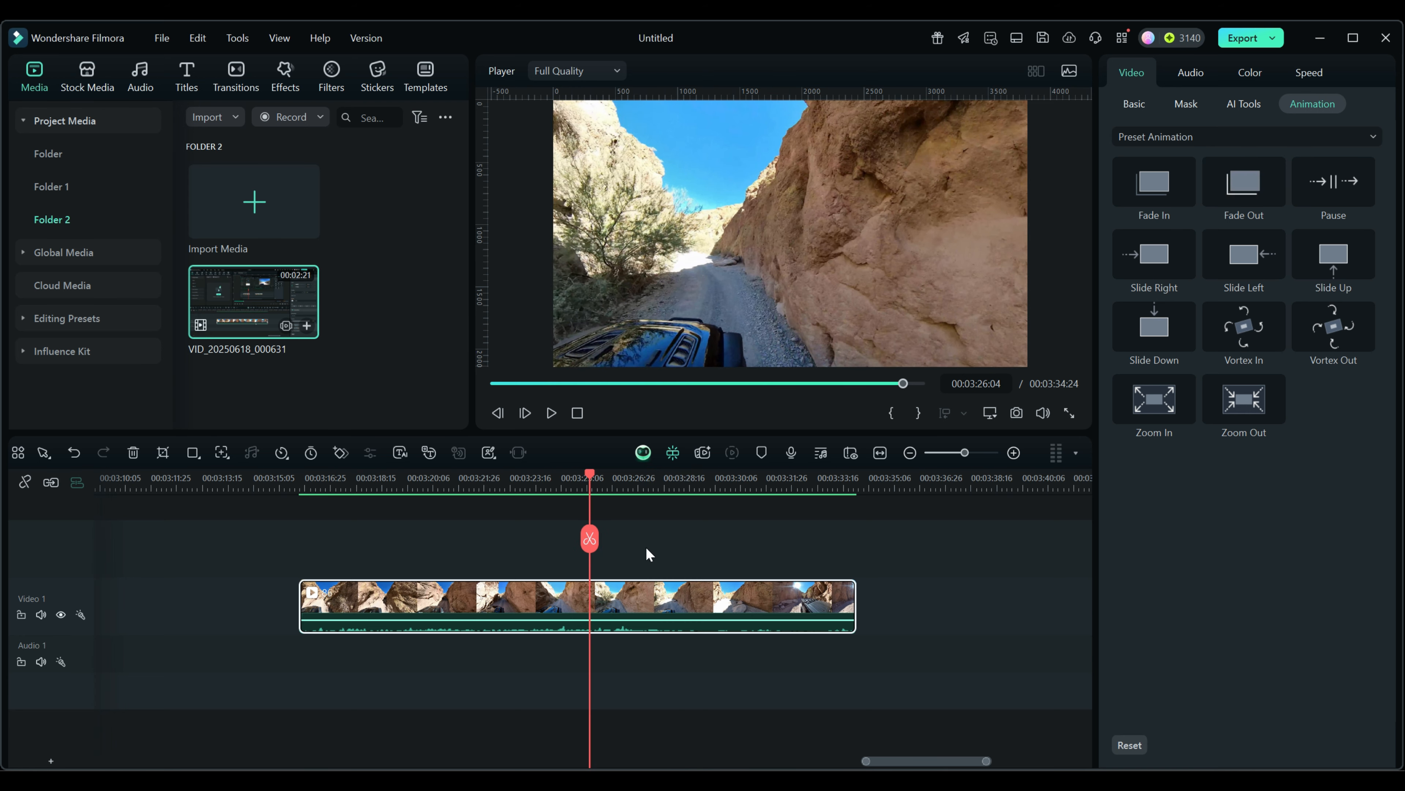
pyautogui.moveTo(591, 475); pyautogui.dragTo(668, 492)
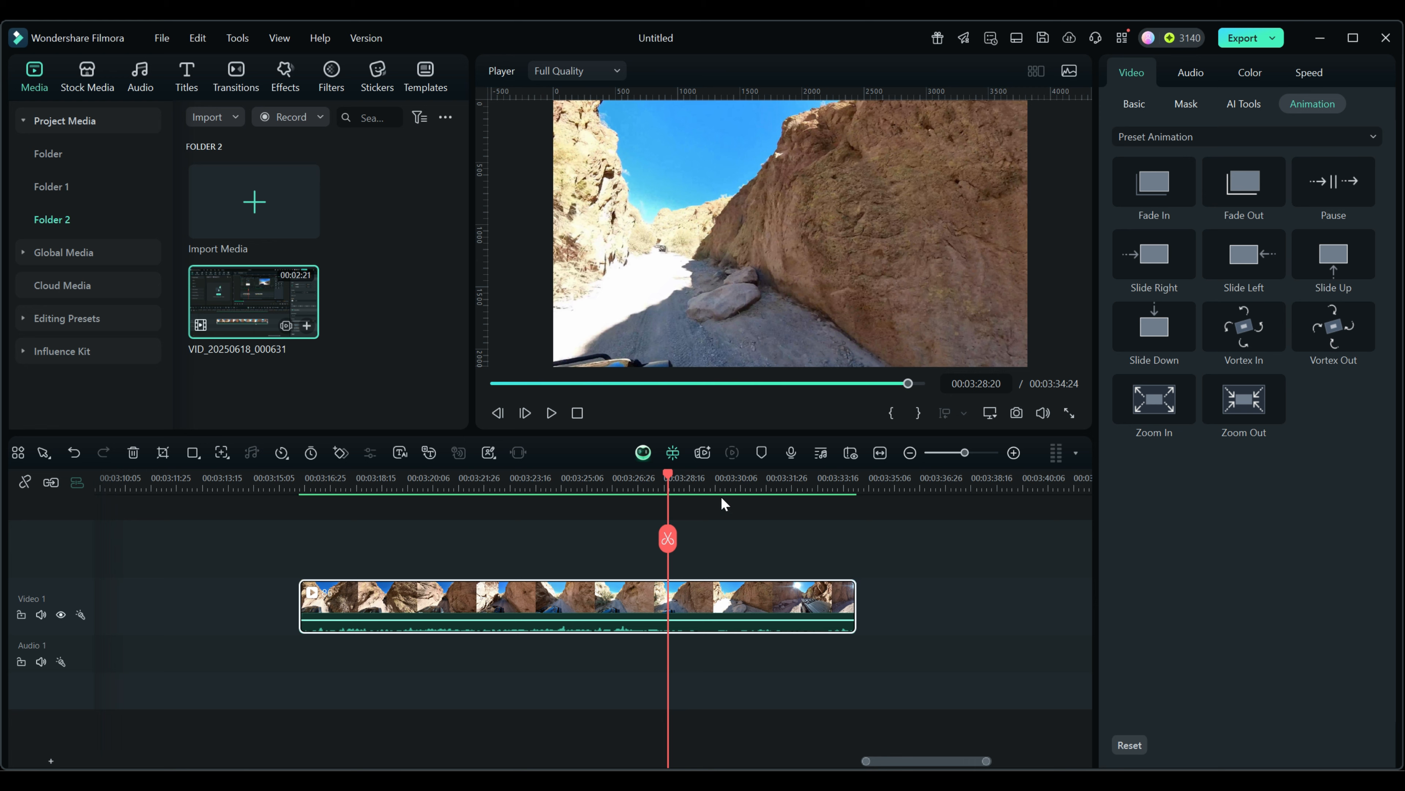
pyautogui.moveTo(668, 476); pyautogui.dragTo(649, 479)
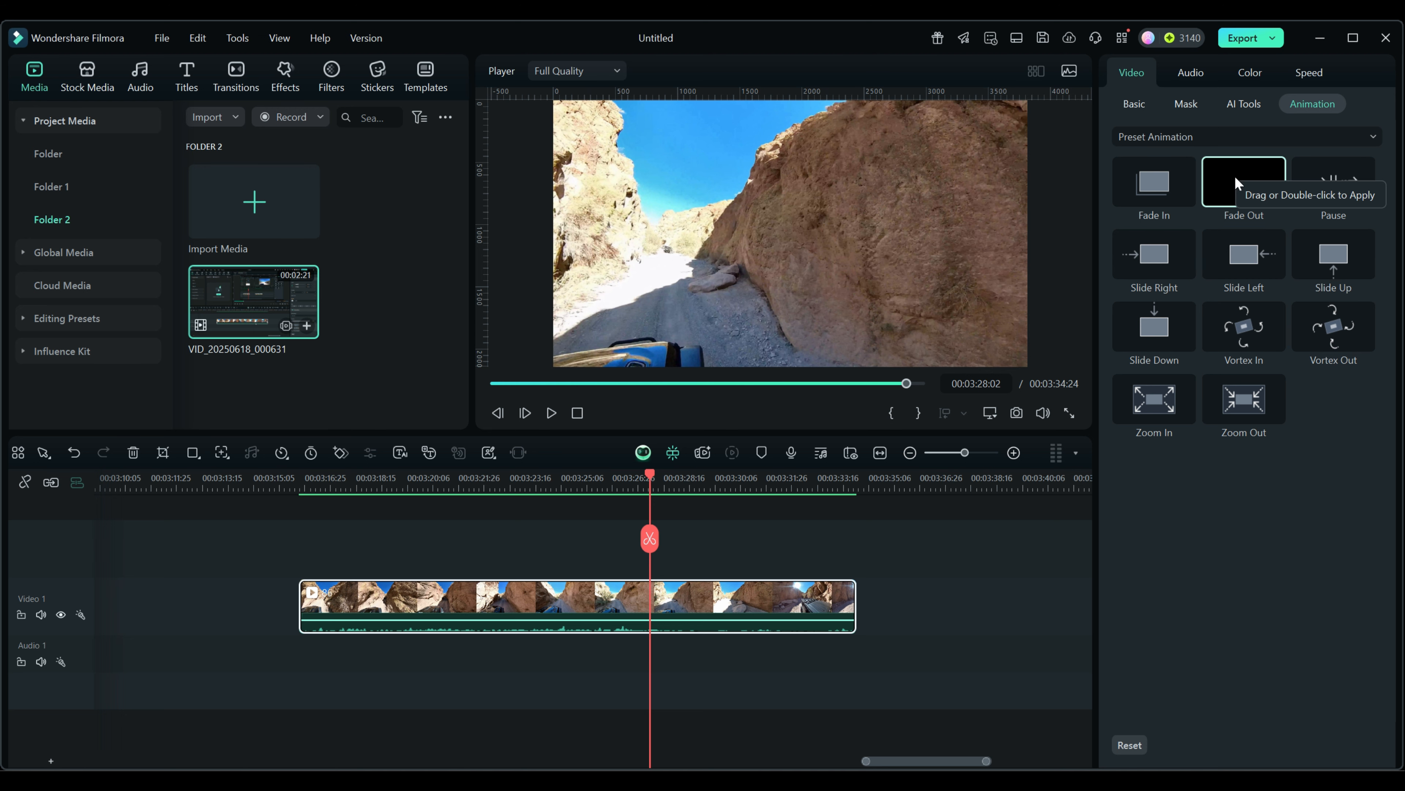
# Step: Drag the Fade Out preset onto the canyon clip, placing it near the clip's end
pyautogui.moveTo(1236, 183); pyautogui.dragTo(697, 527)
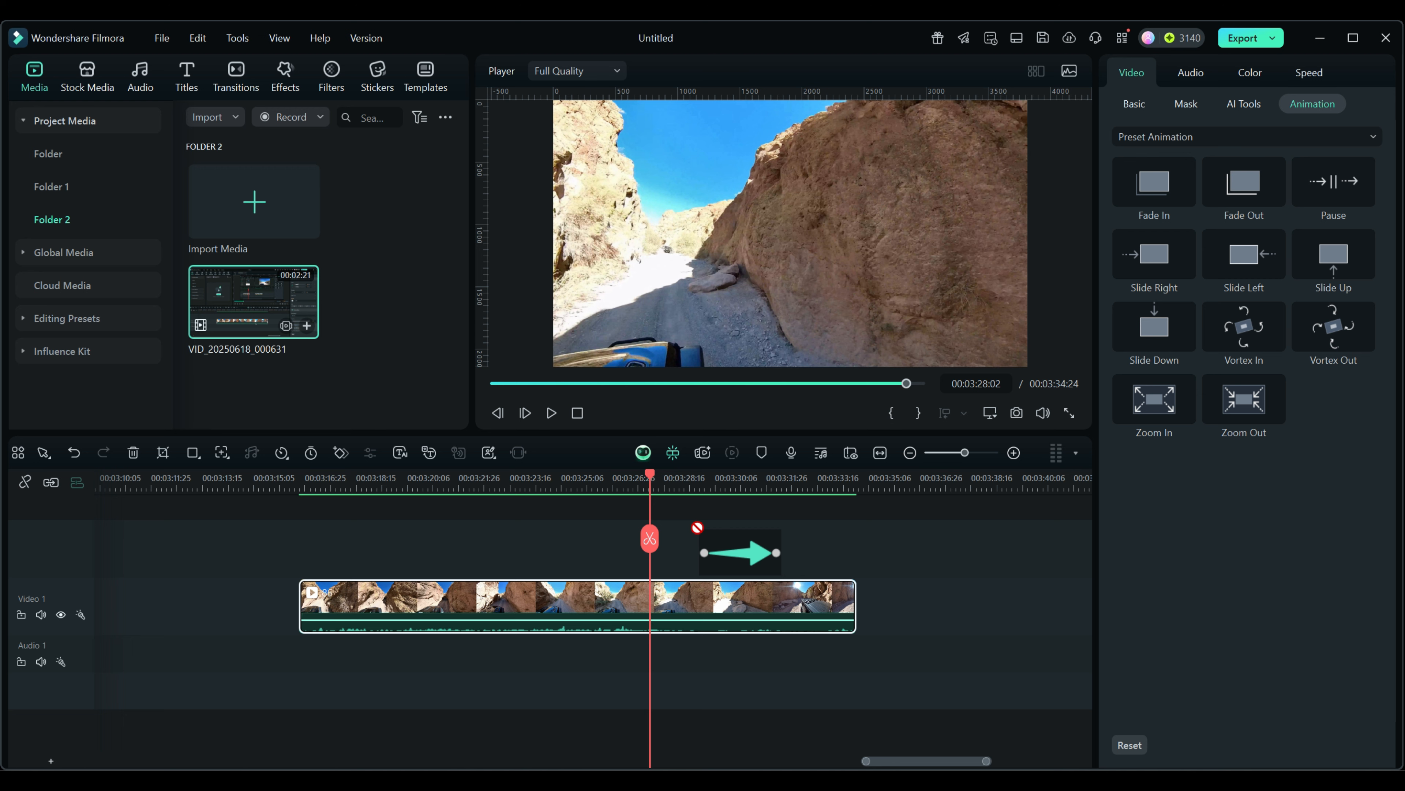
pyautogui.moveTo(697, 527); pyautogui.dragTo(674, 588)
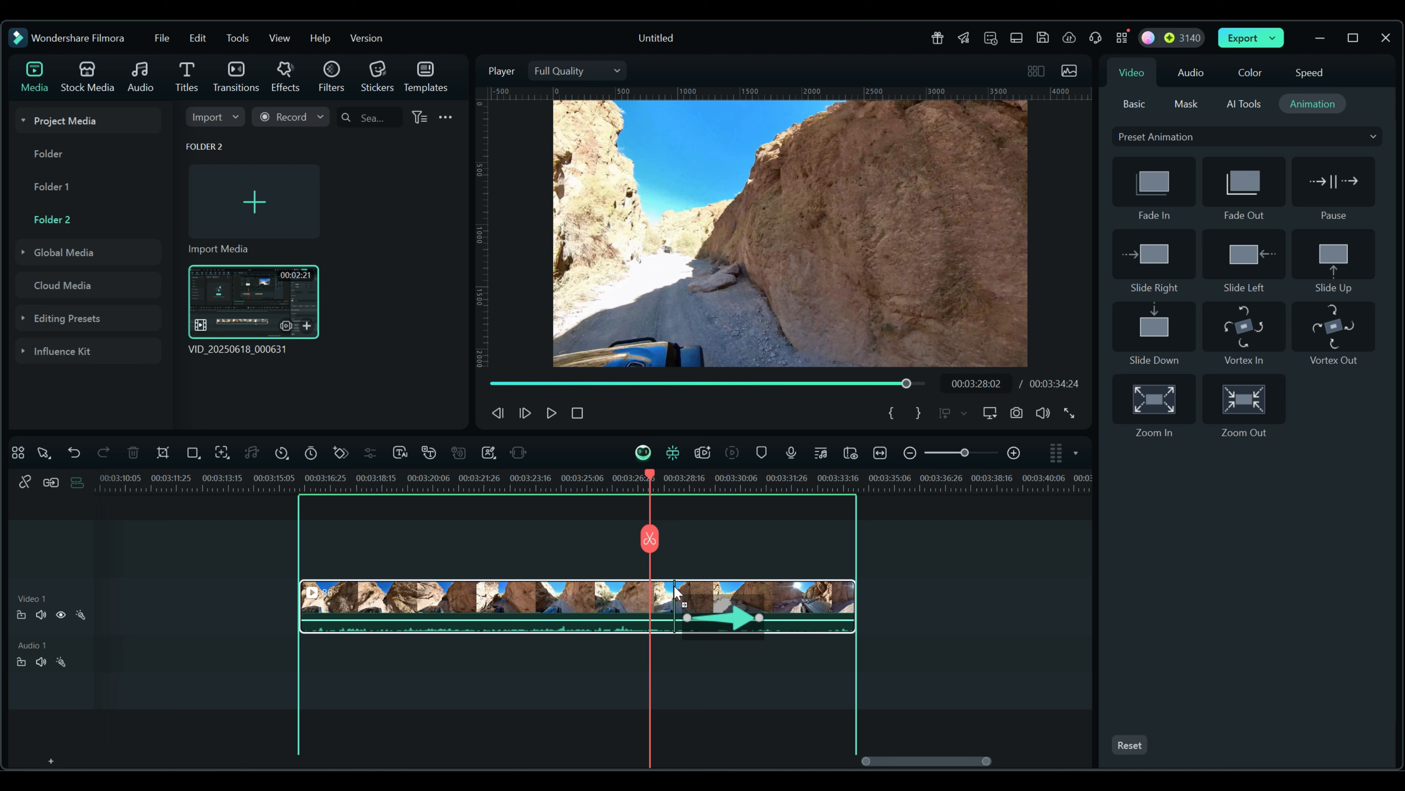
pyautogui.moveTo(675, 587); pyautogui.dragTo(397, 588)
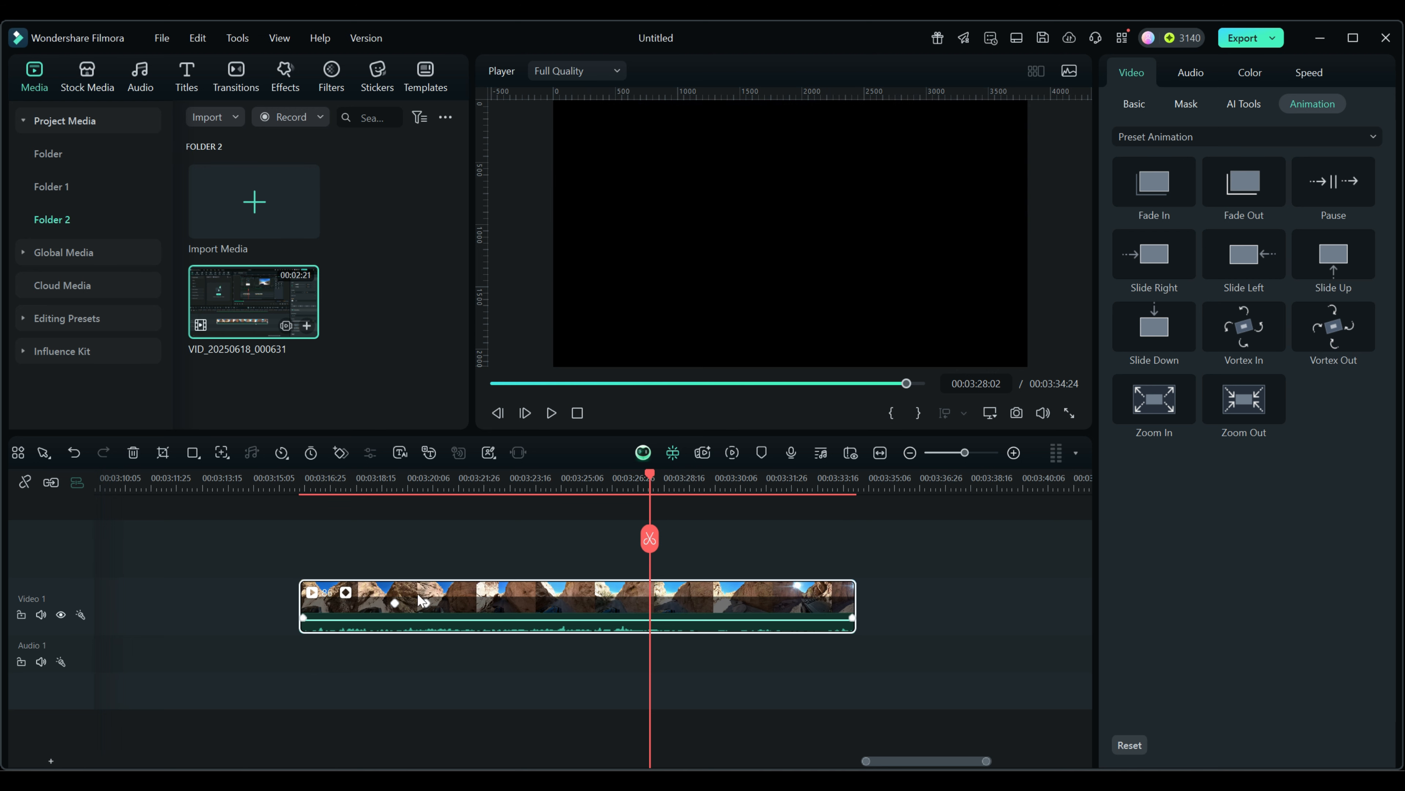
# Step: Drag the fade's second keyframe later, add Fade In to the clip, and return the playhead to about 3:20
pyautogui.moveTo(429, 607); pyautogui.dragTo(443, 606)
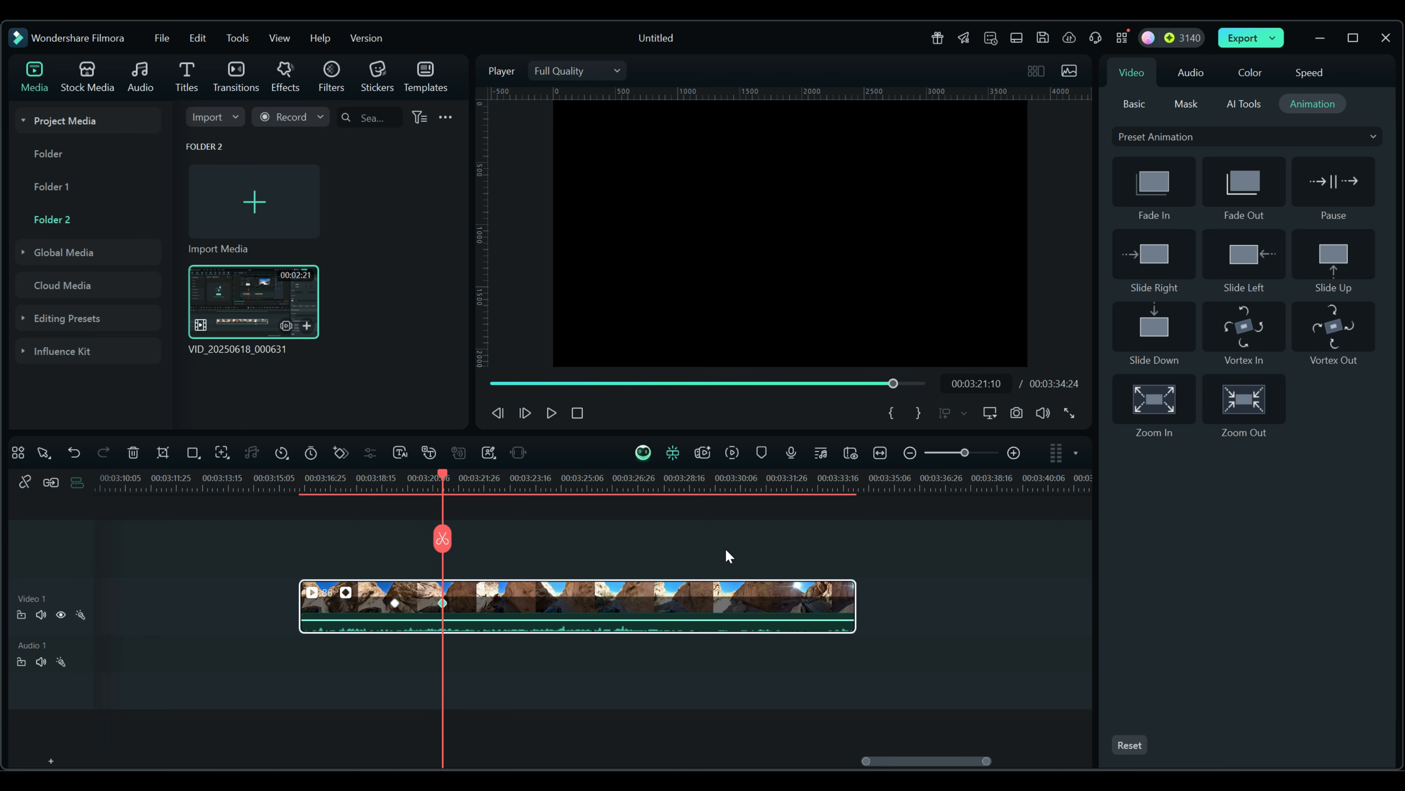
pyautogui.moveTo(1161, 188); pyautogui.dragTo(447, 590)
pyautogui.moveTo(446, 475); pyautogui.dragTo(540, 508)
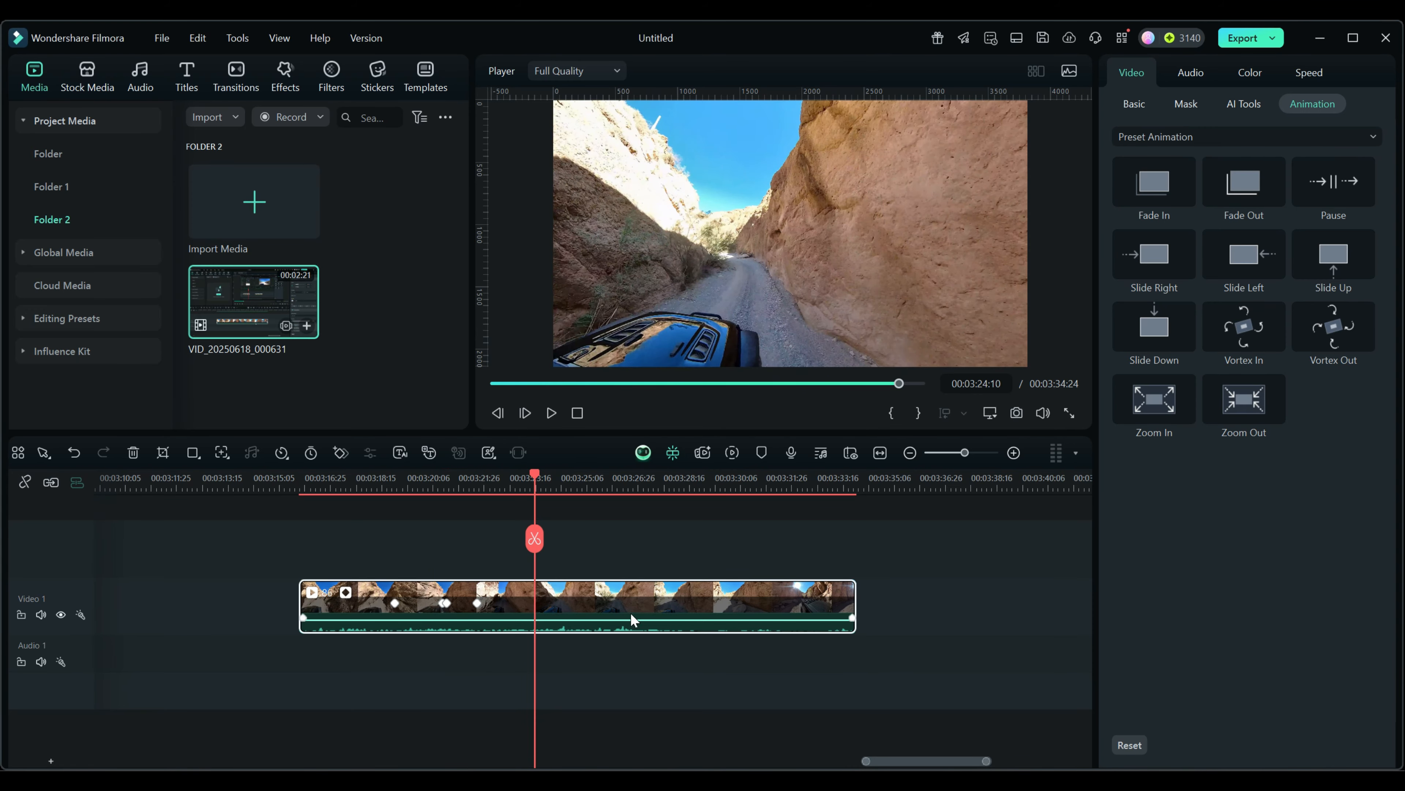
# Step: Delete the clip's applied effects and animations through Effect&Filter > Delete
pyautogui.rightClick(587, 600)
pyautogui.moveTo(629, 487)
pyautogui.click(991, 527)
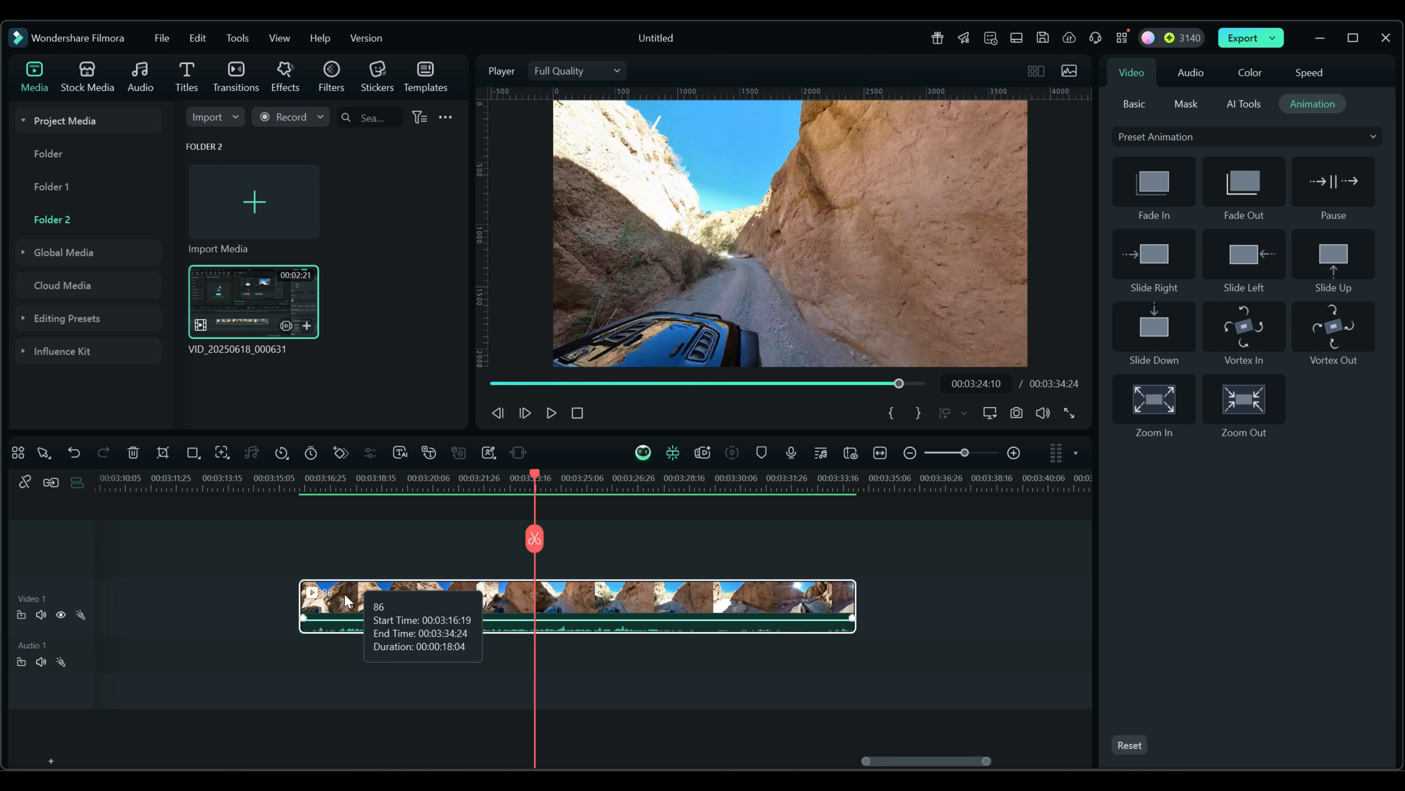
# Step: Reapply Fade Out to the clip and push its end keyframe later
pyautogui.moveTo(1245, 179); pyautogui.dragTo(526, 593)
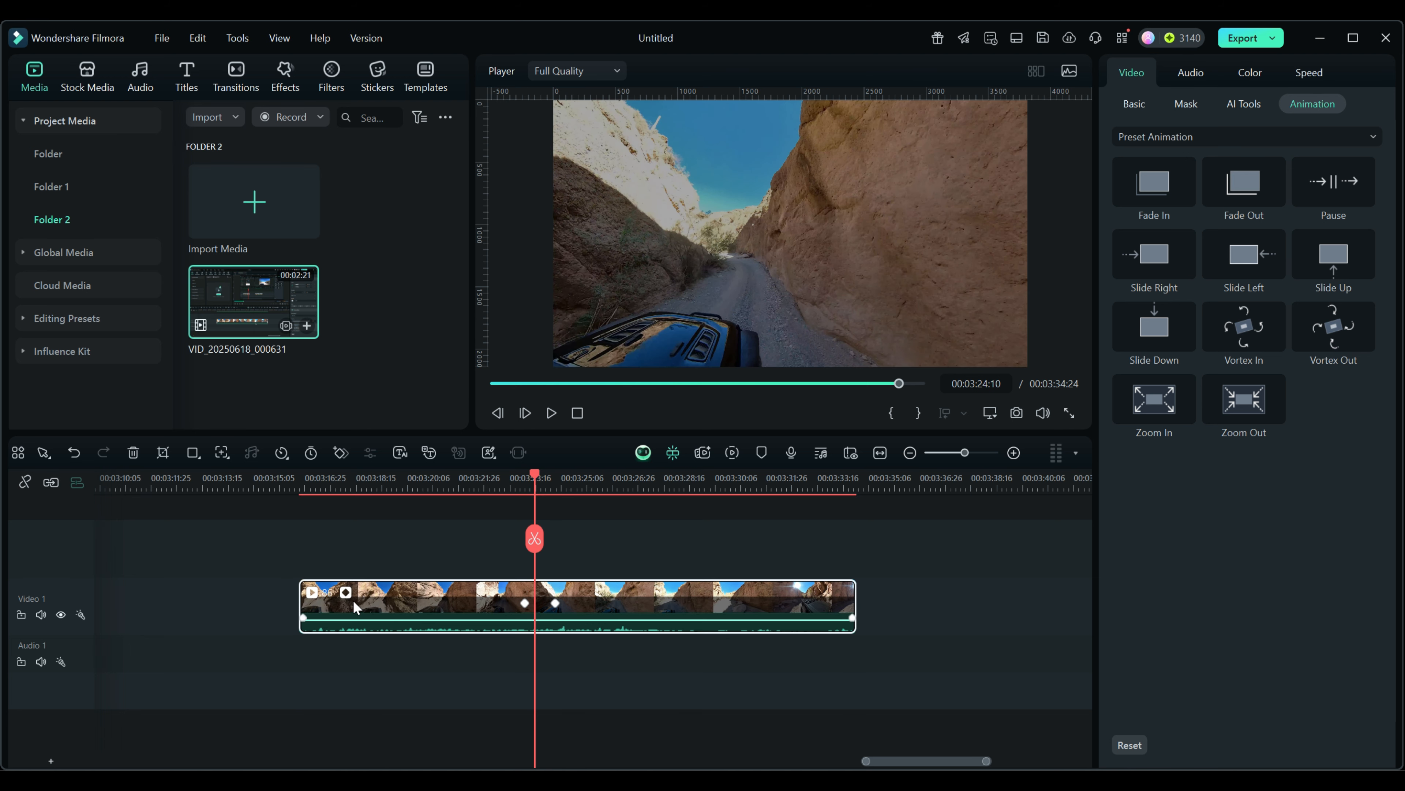
pyautogui.moveTo(556, 602); pyautogui.dragTo(496, 604)
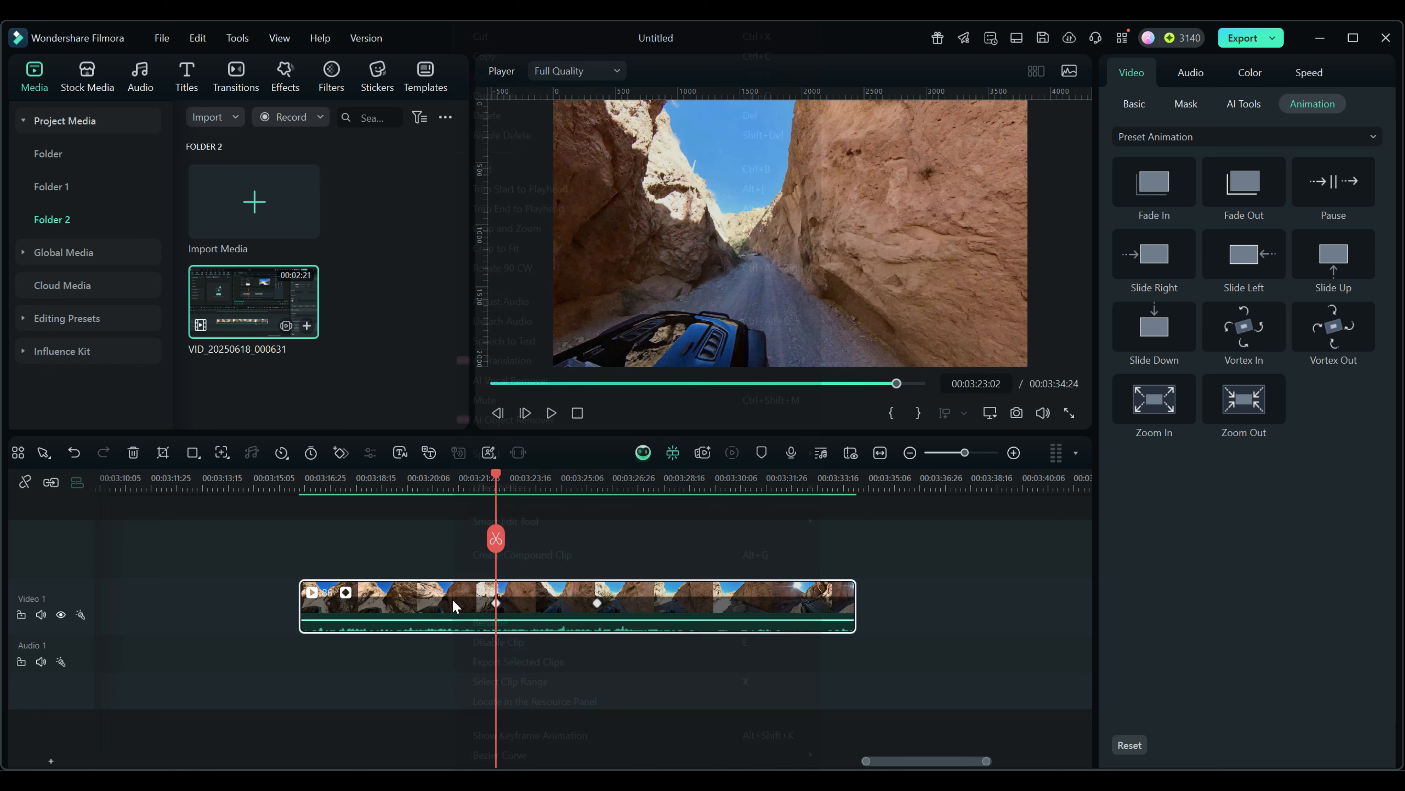
pyautogui.rightClick(453, 604)
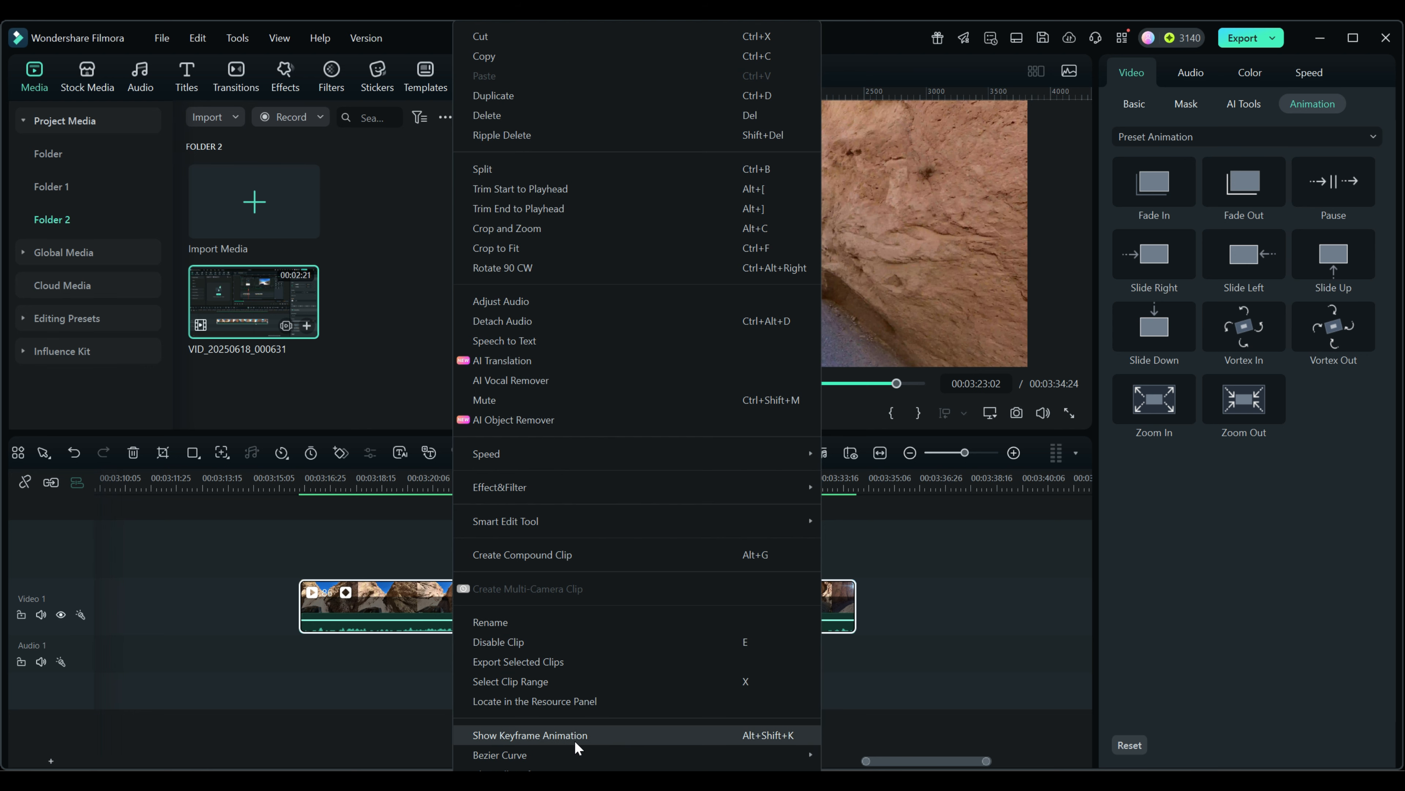
# Step: Show the clip's Transform and Opacity keyframe rows, enlarge the timeline, and select the clip
pyautogui.click(391, 697)
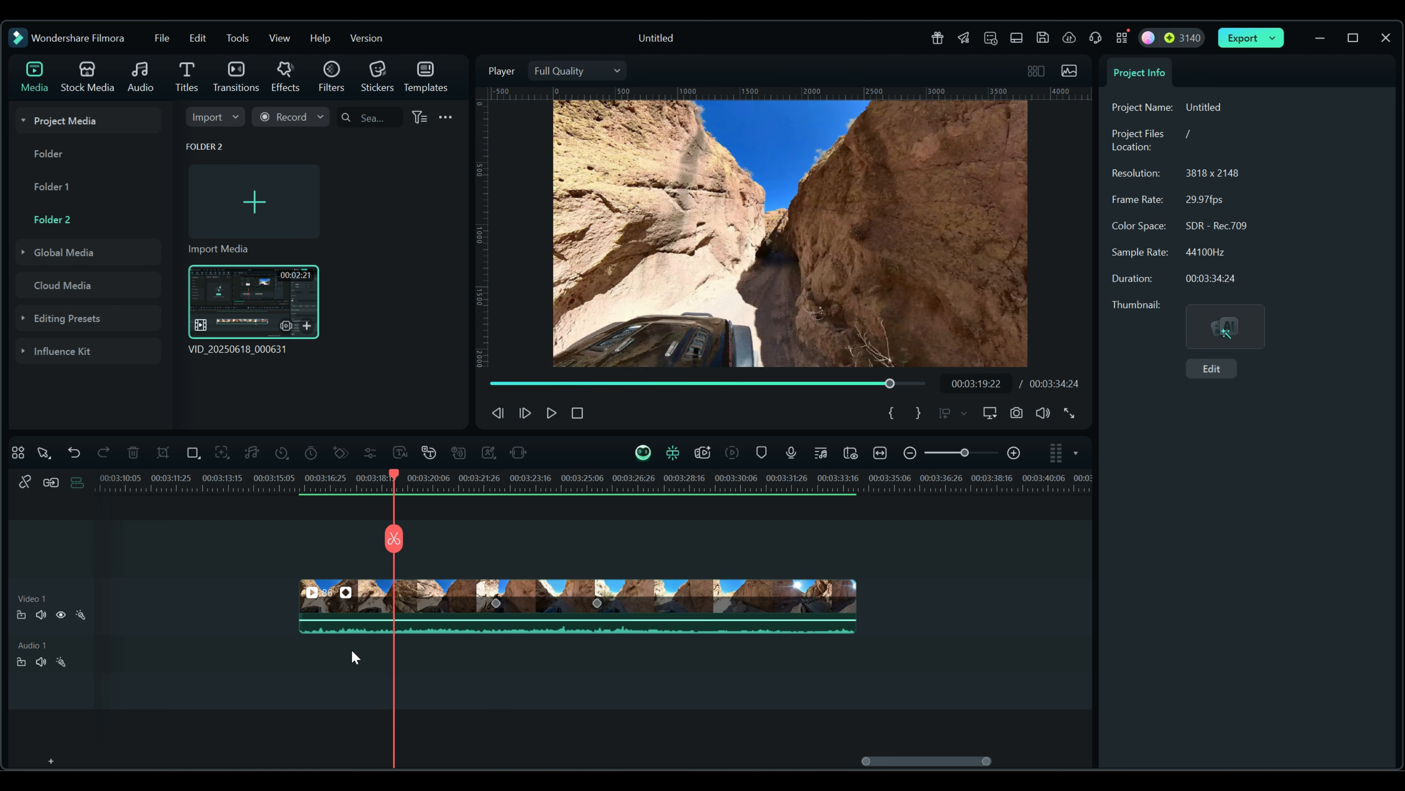
pyautogui.click(347, 593)
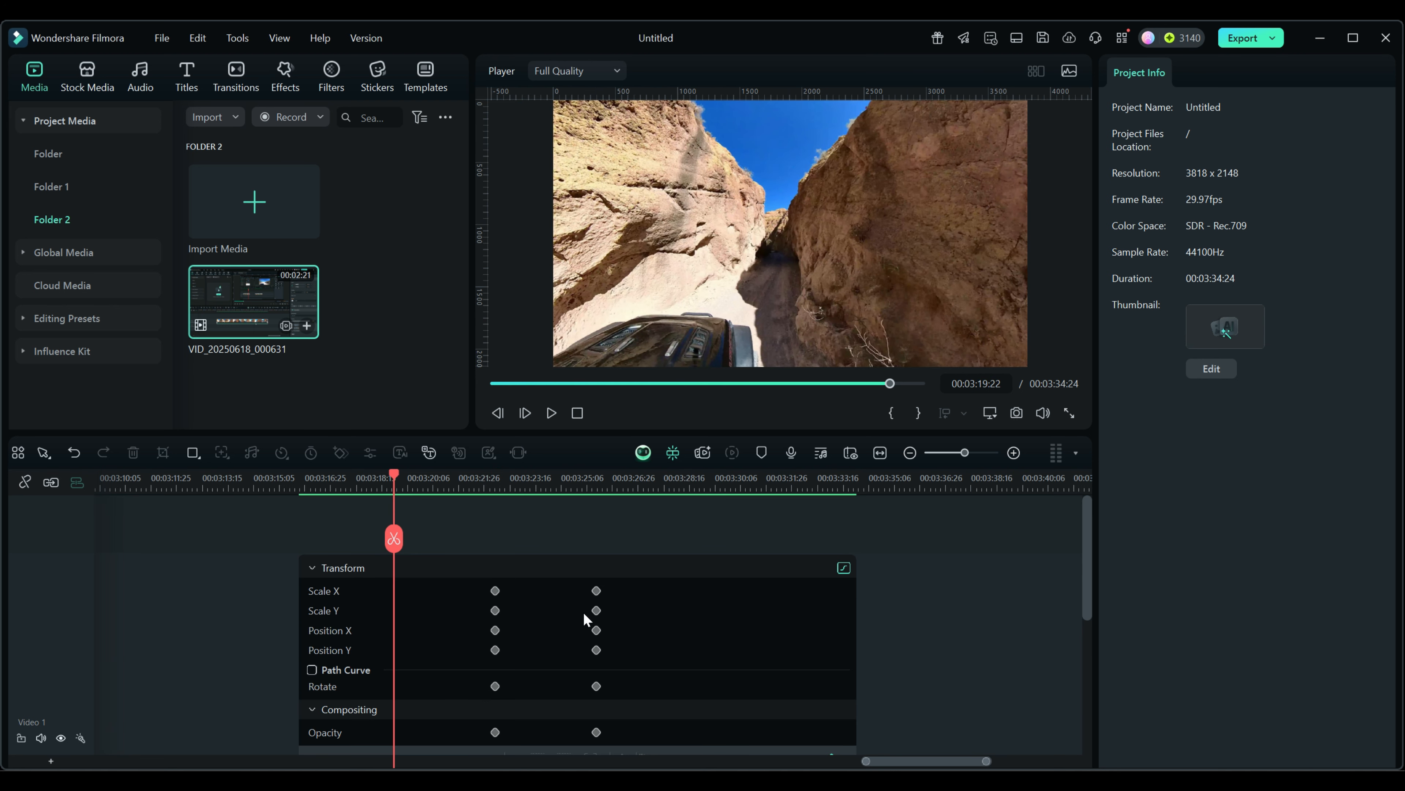
pyautogui.scroll(-2, 928, 611)
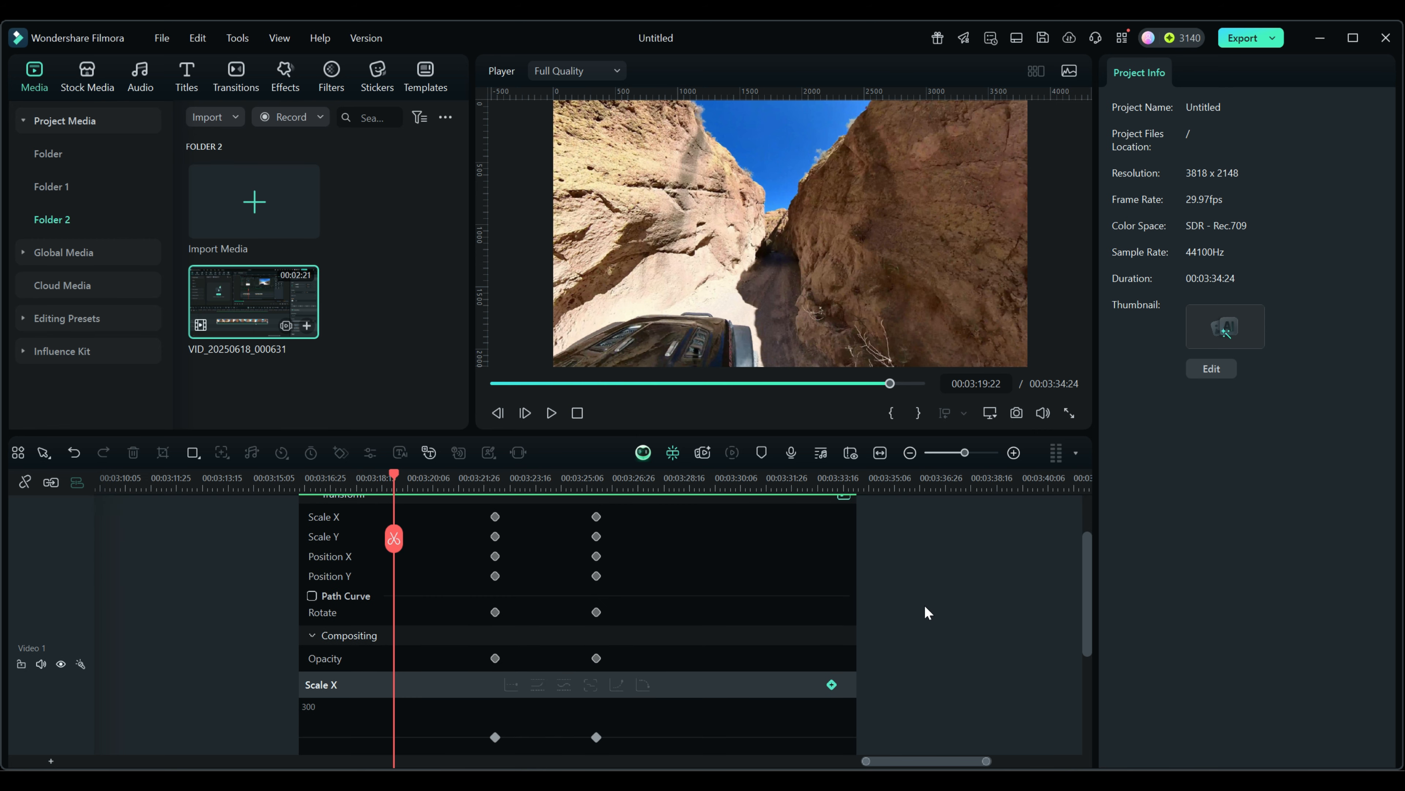
pyautogui.moveTo(614, 434); pyautogui.dragTo(612, 360)
pyautogui.scroll(-1, 919, 543)
pyautogui.scroll(2, 919, 543)
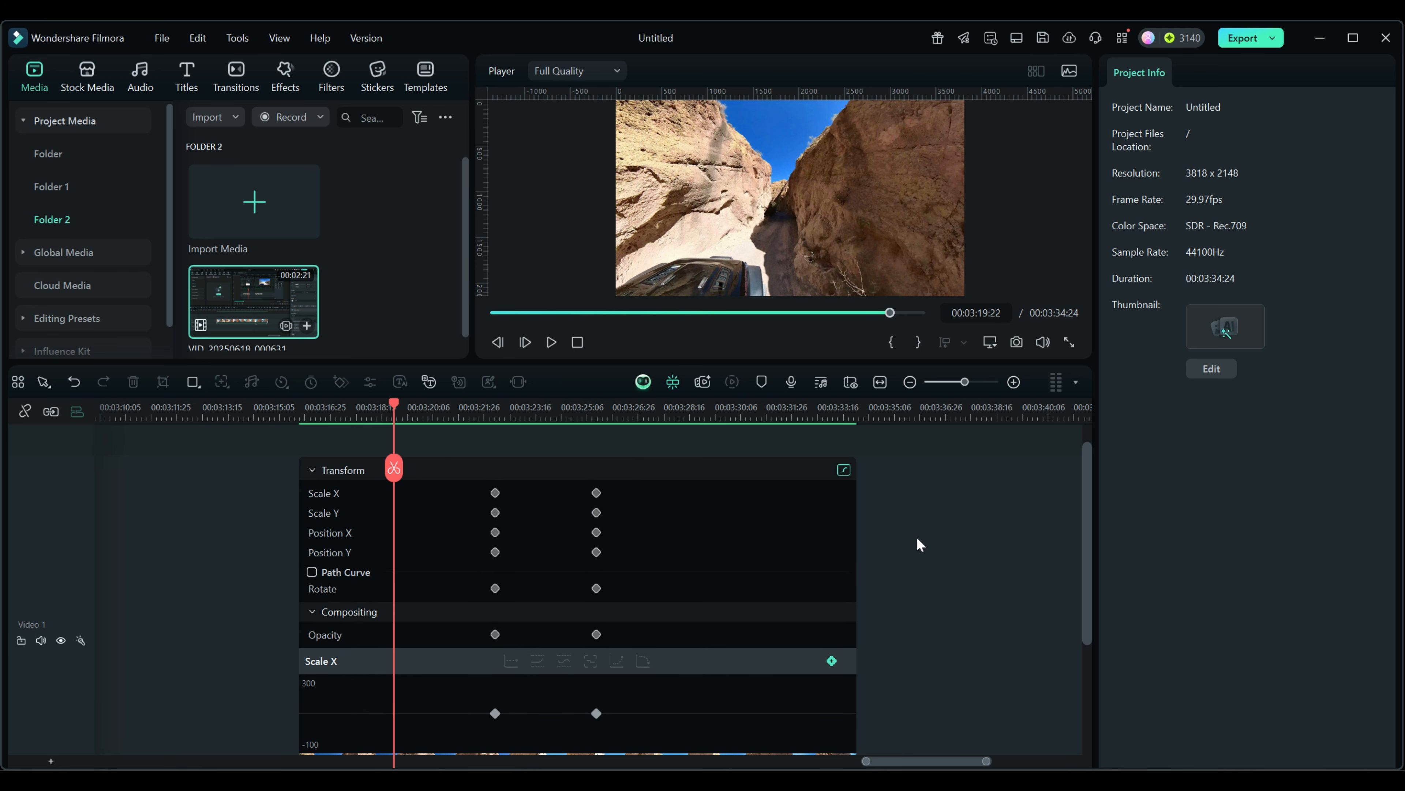
pyautogui.scroll(-1, 920, 544)
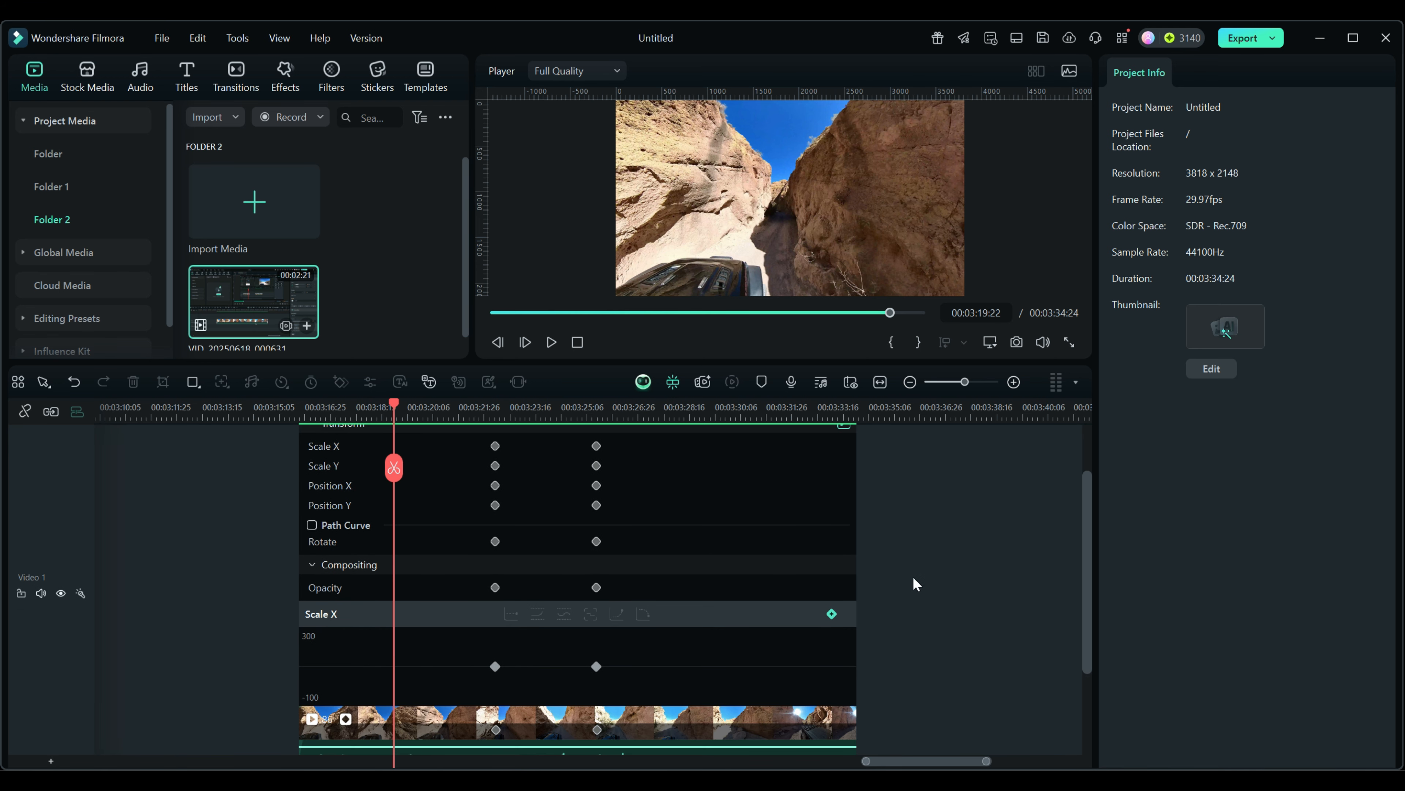
pyautogui.click(324, 450)
pyautogui.click(324, 449)
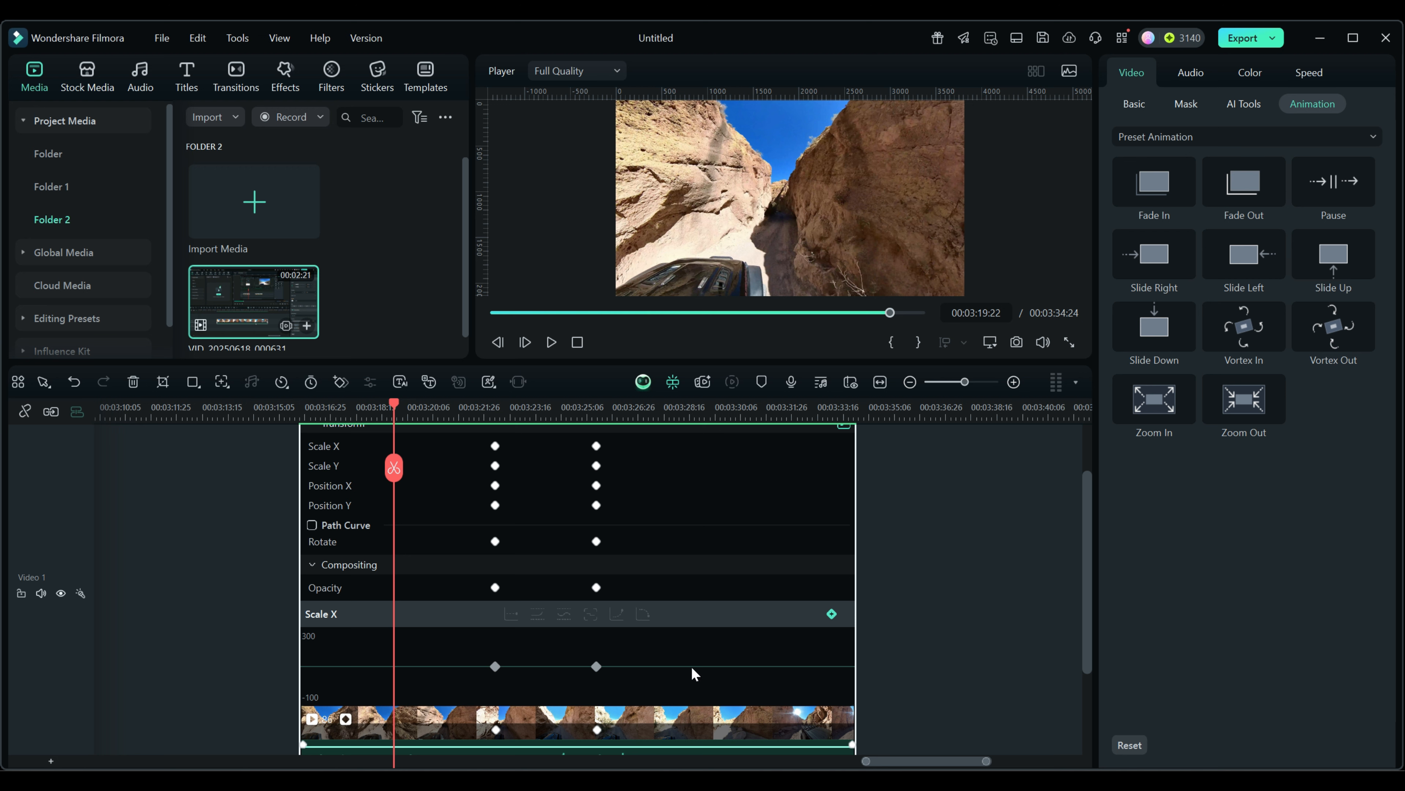
pyautogui.scroll(-1, 932, 669)
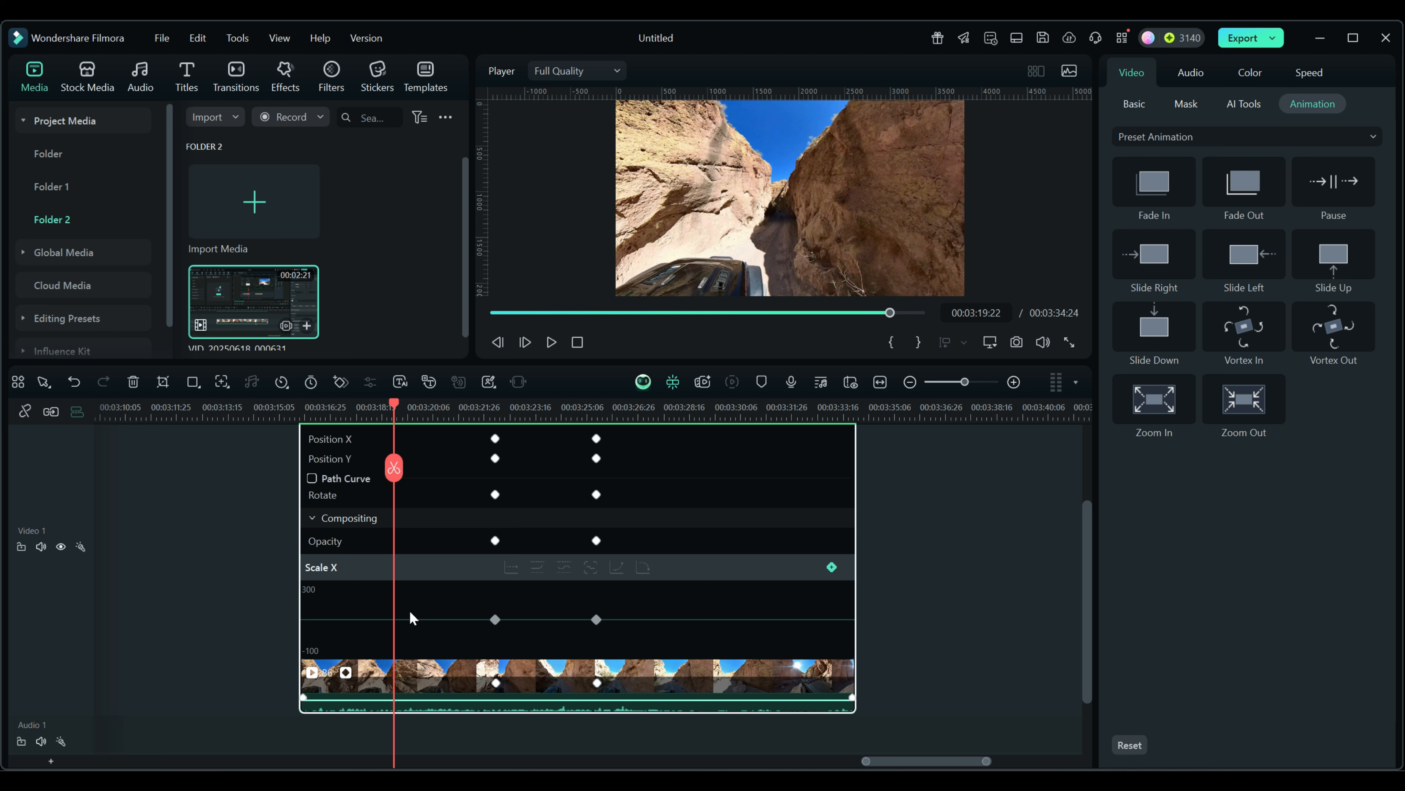
pyautogui.click(325, 542)
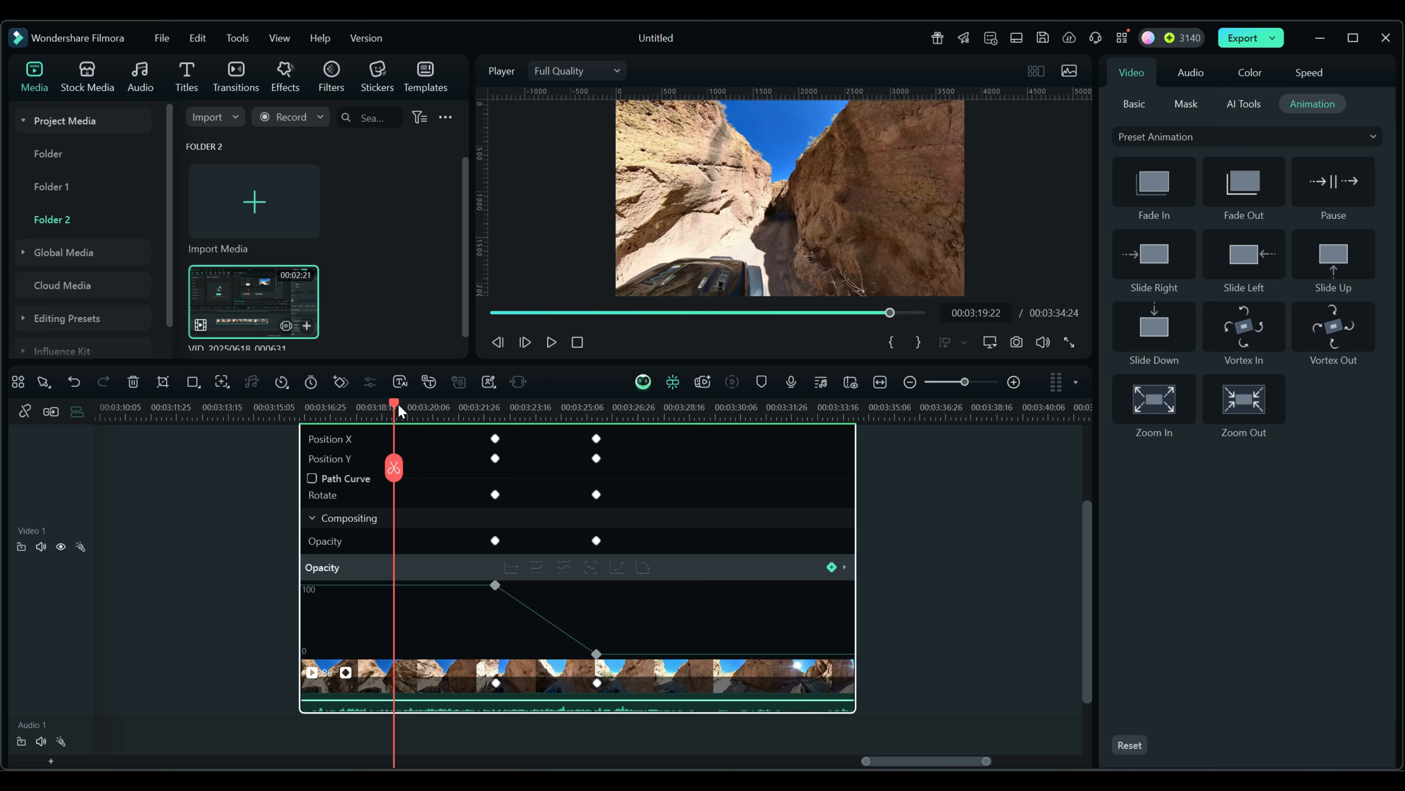
pyautogui.moveTo(395, 403); pyautogui.dragTo(463, 464)
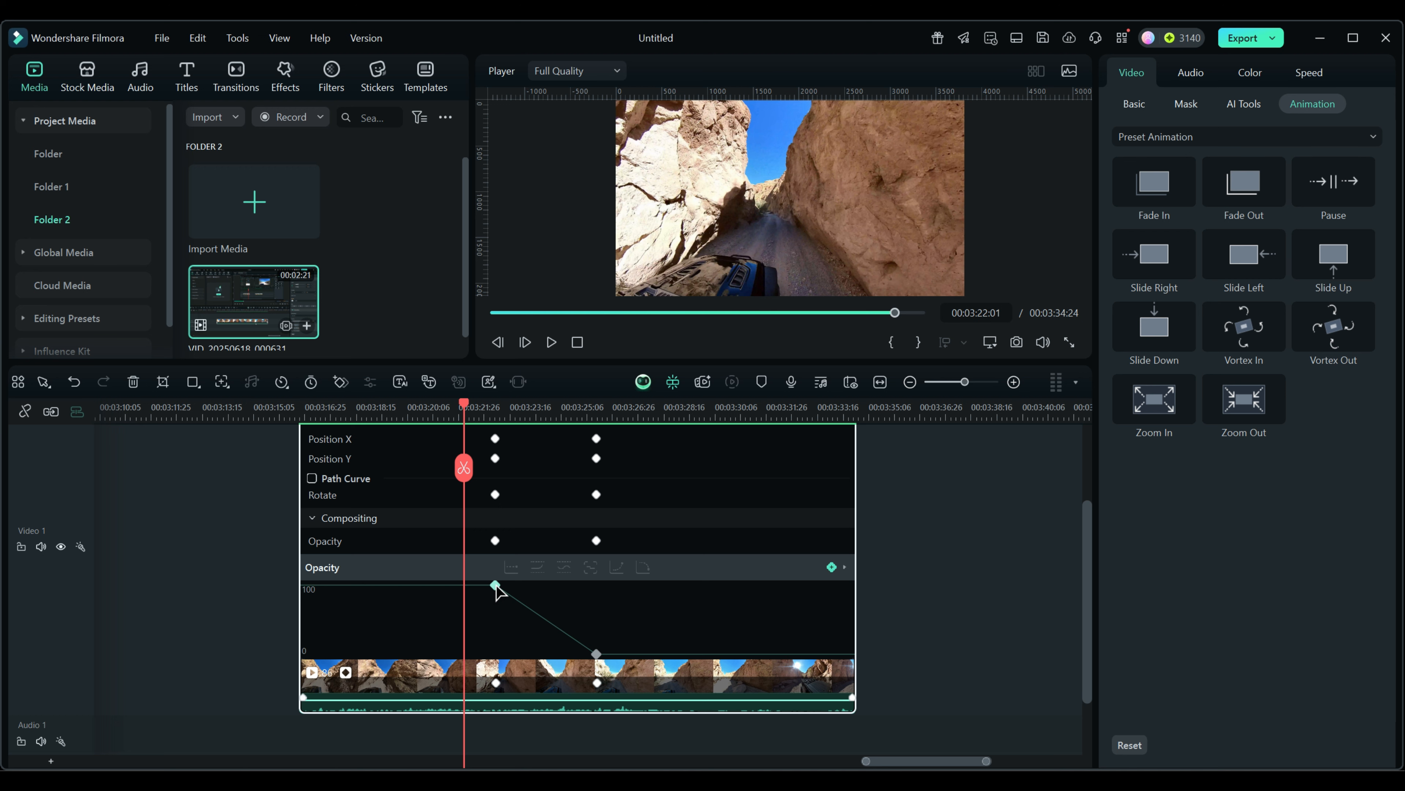
pyautogui.moveTo(498, 689); pyautogui.dragTo(467, 691)
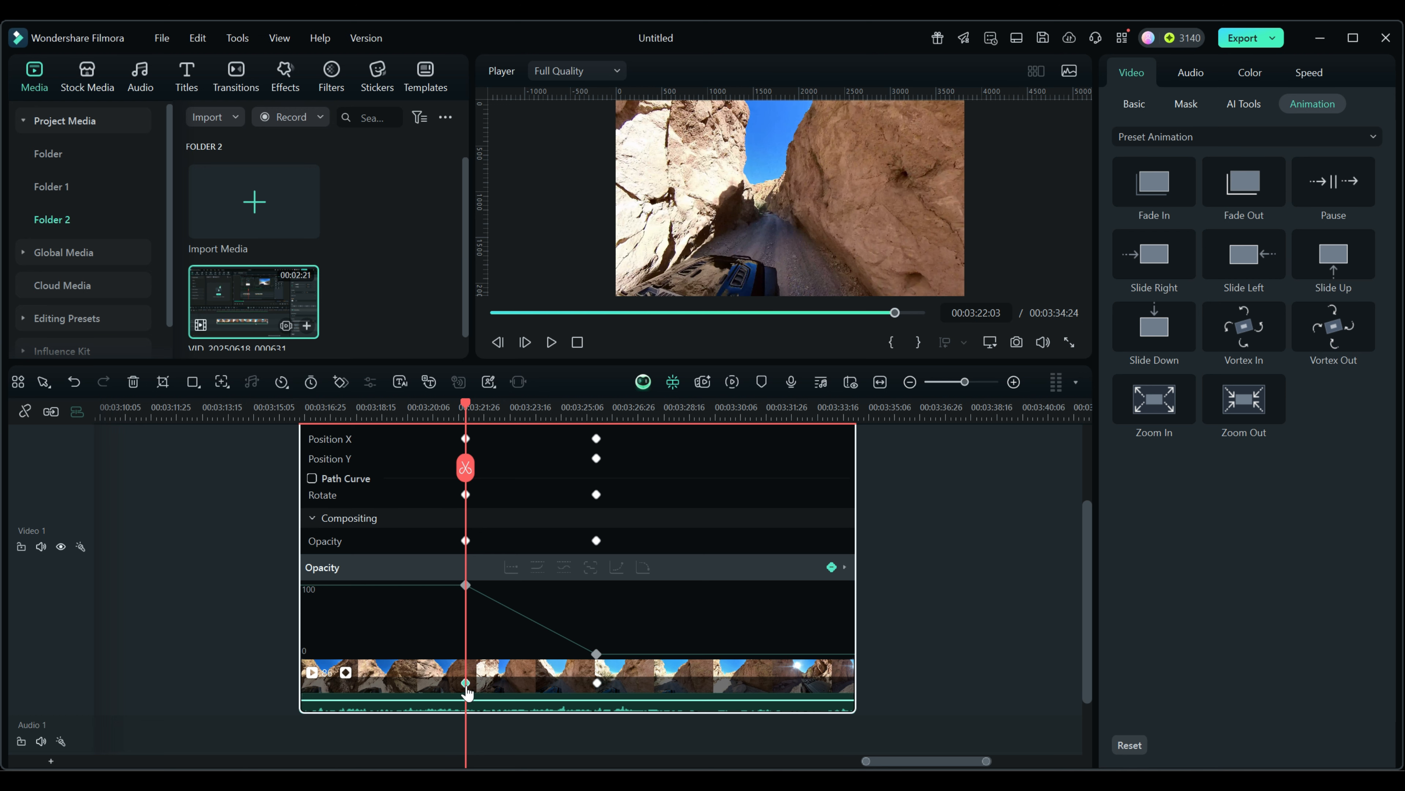
pyautogui.moveTo(467, 688); pyautogui.dragTo(487, 686)
pyautogui.click(487, 586)
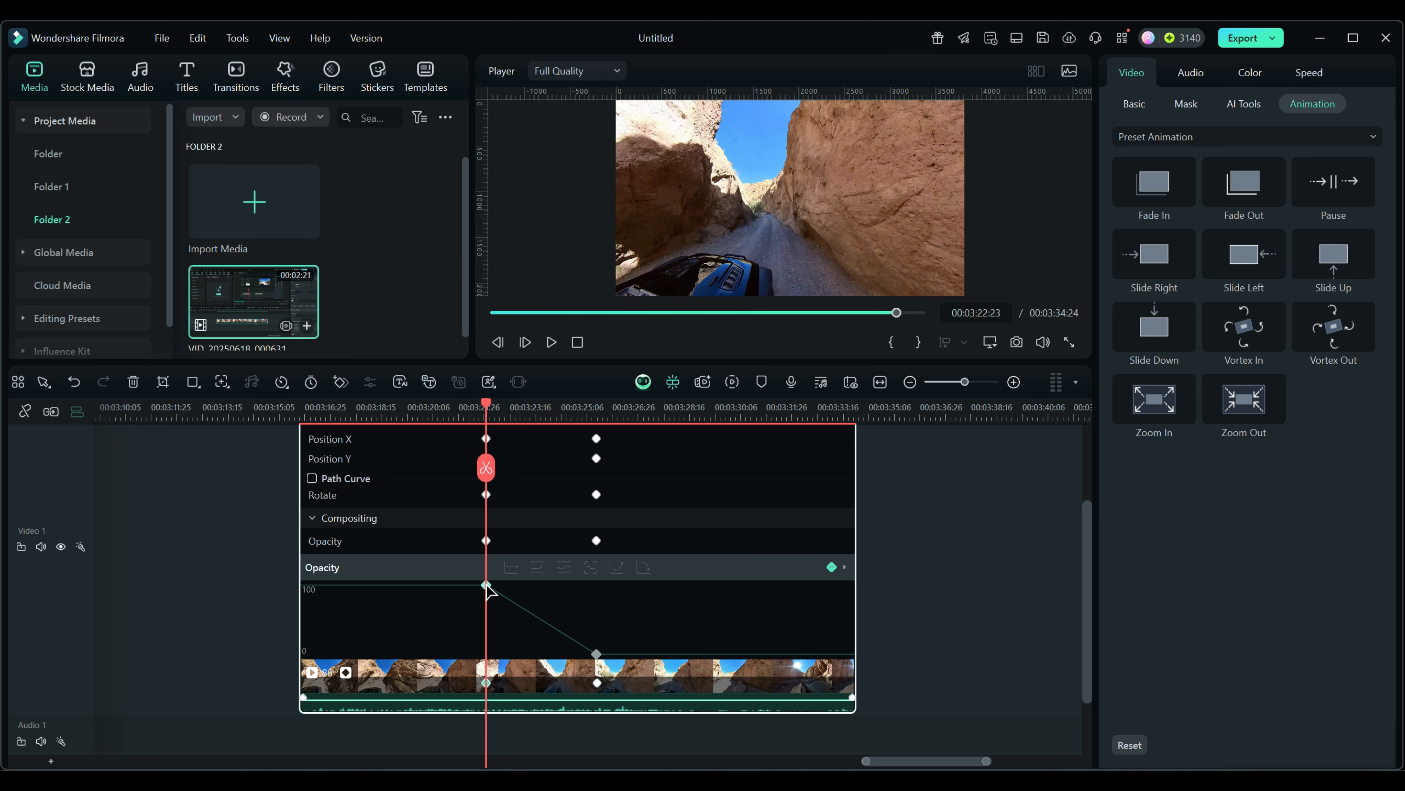
pyautogui.click(487, 586)
pyautogui.moveTo(486, 585); pyautogui.dragTo(486, 593)
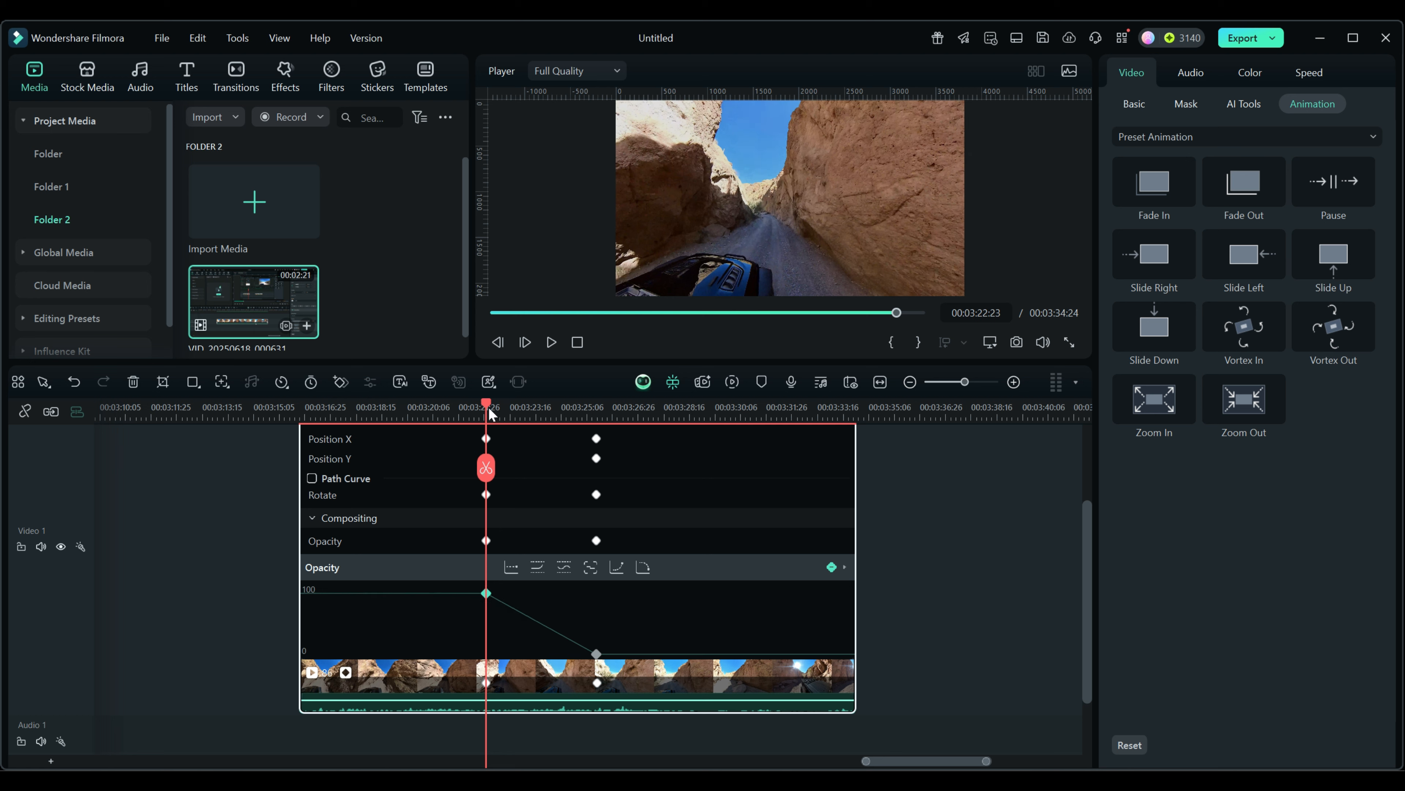
pyautogui.moveTo(487, 408); pyautogui.dragTo(383, 407)
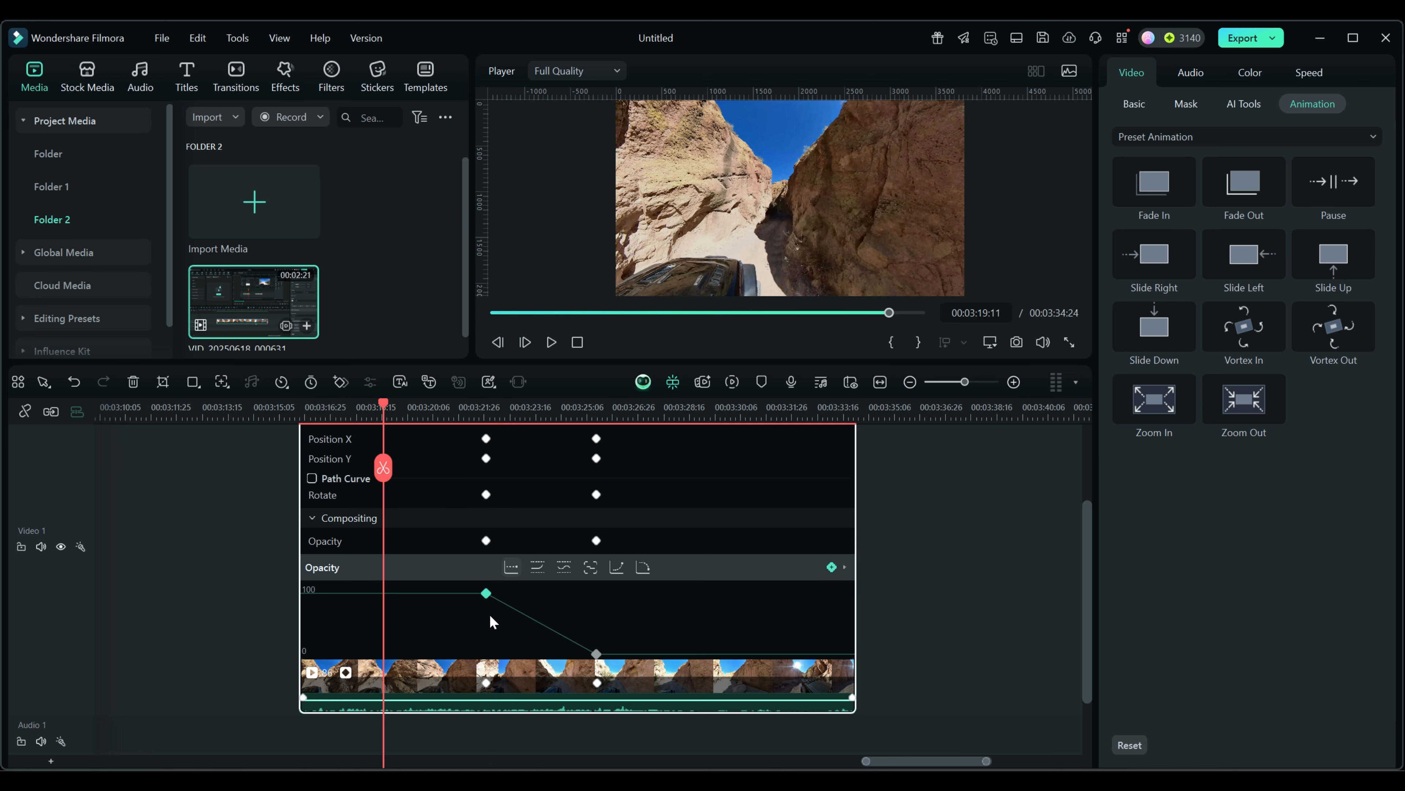
pyautogui.moveTo(486, 598)
pyautogui.mouseDown()
pyautogui.moveTo(489, 636)
pyautogui.moveTo(492, 590)
pyautogui.mouseUp()
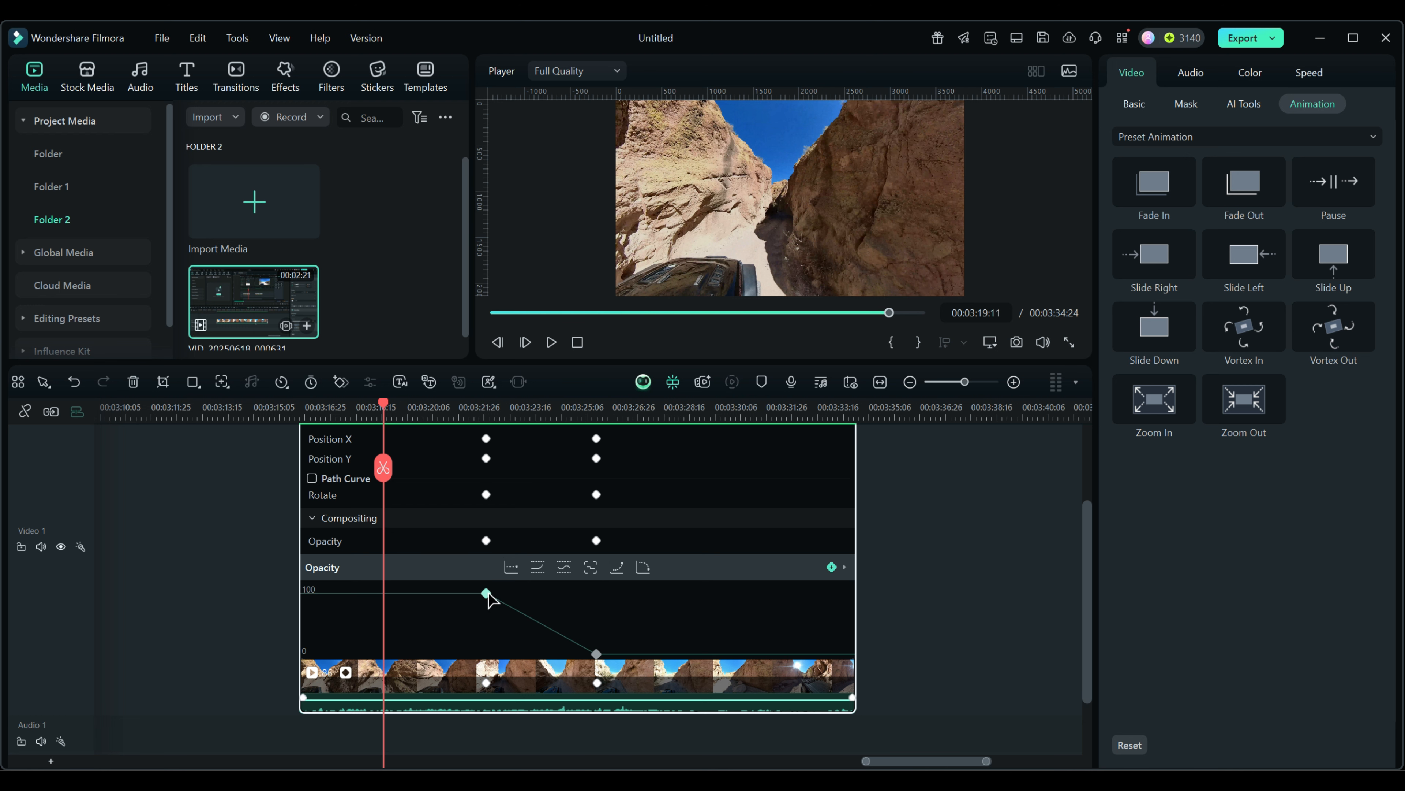
# Step: Apply Ease out to the opacity fade and reshape the first keyframe's Bezier handles into a smooth curve
pyautogui.click(643, 568)
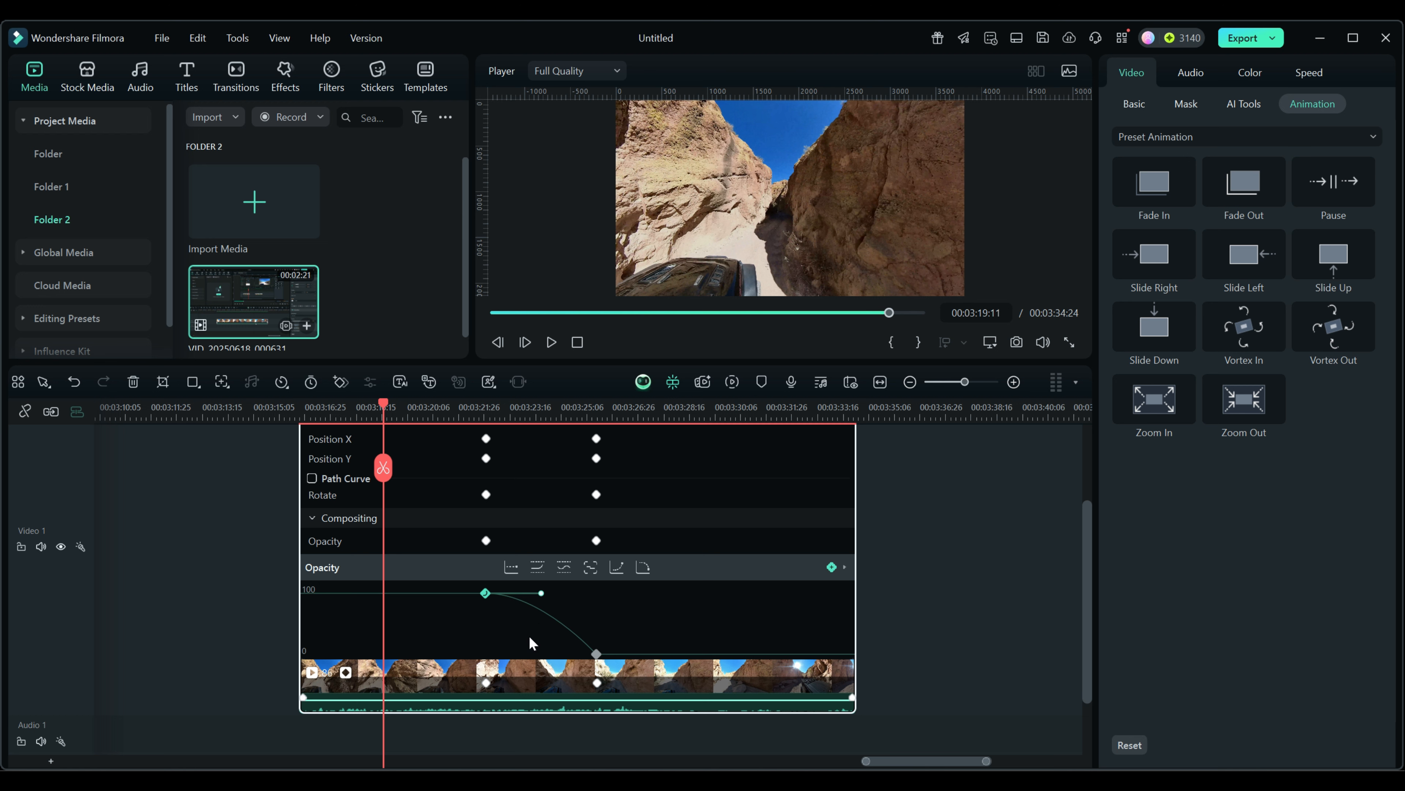
pyautogui.click(542, 593)
pyautogui.moveTo(542, 593); pyautogui.dragTo(470, 659)
pyautogui.moveTo(384, 404); pyautogui.dragTo(463, 448)
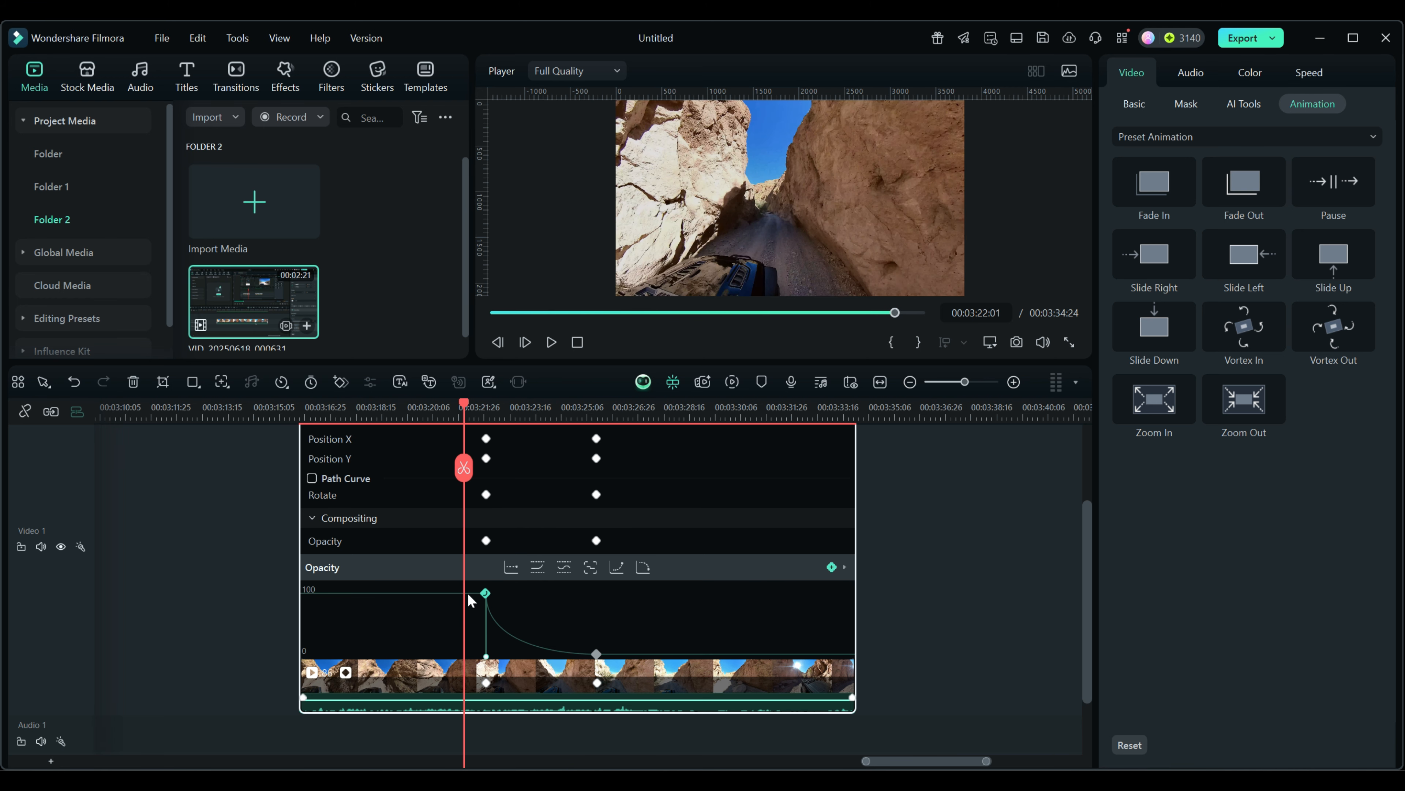
pyautogui.moveTo(486, 657); pyautogui.dragTo(536, 597)
pyautogui.click(595, 654)
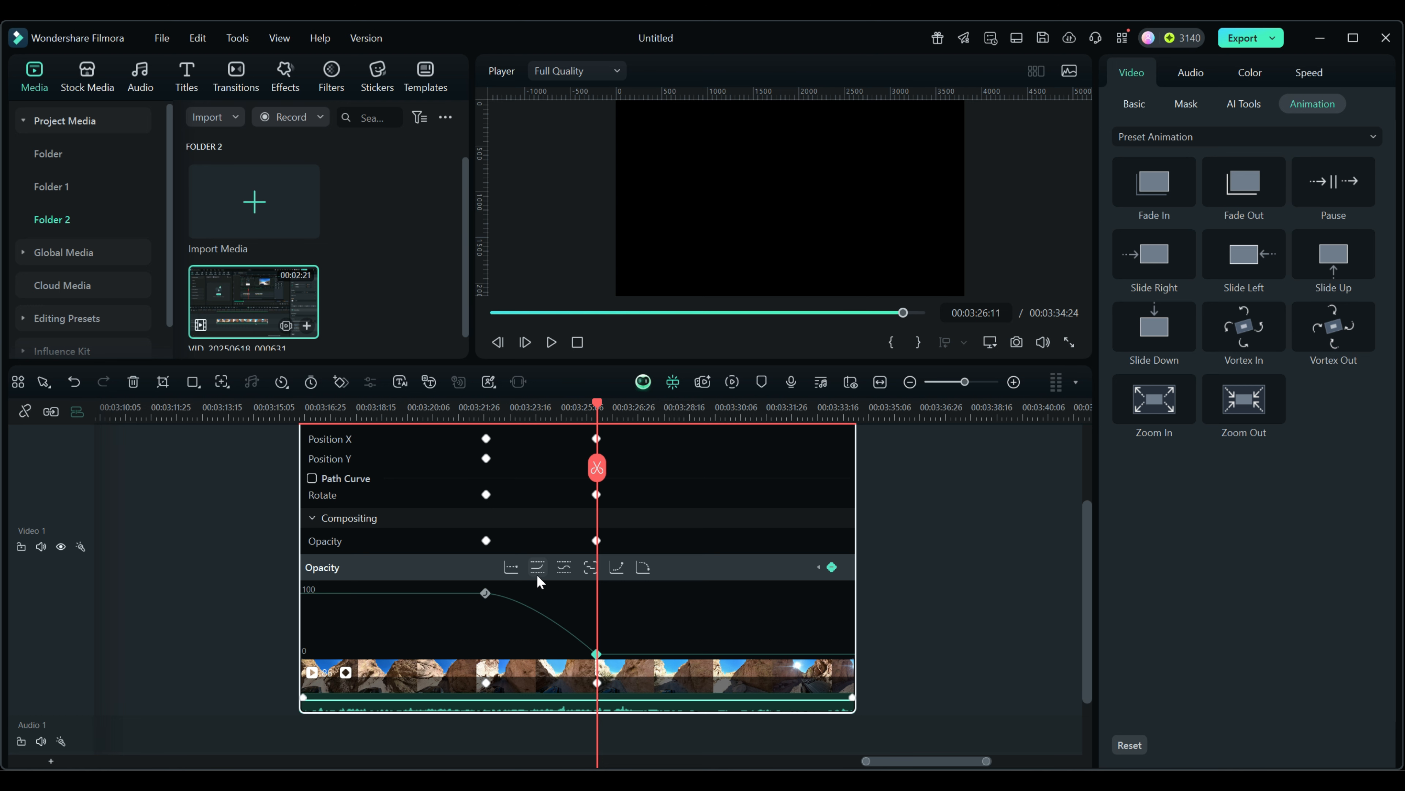
# Step: Add easing at the second opacity keyframe, the one at 0
pyautogui.click(563, 567)
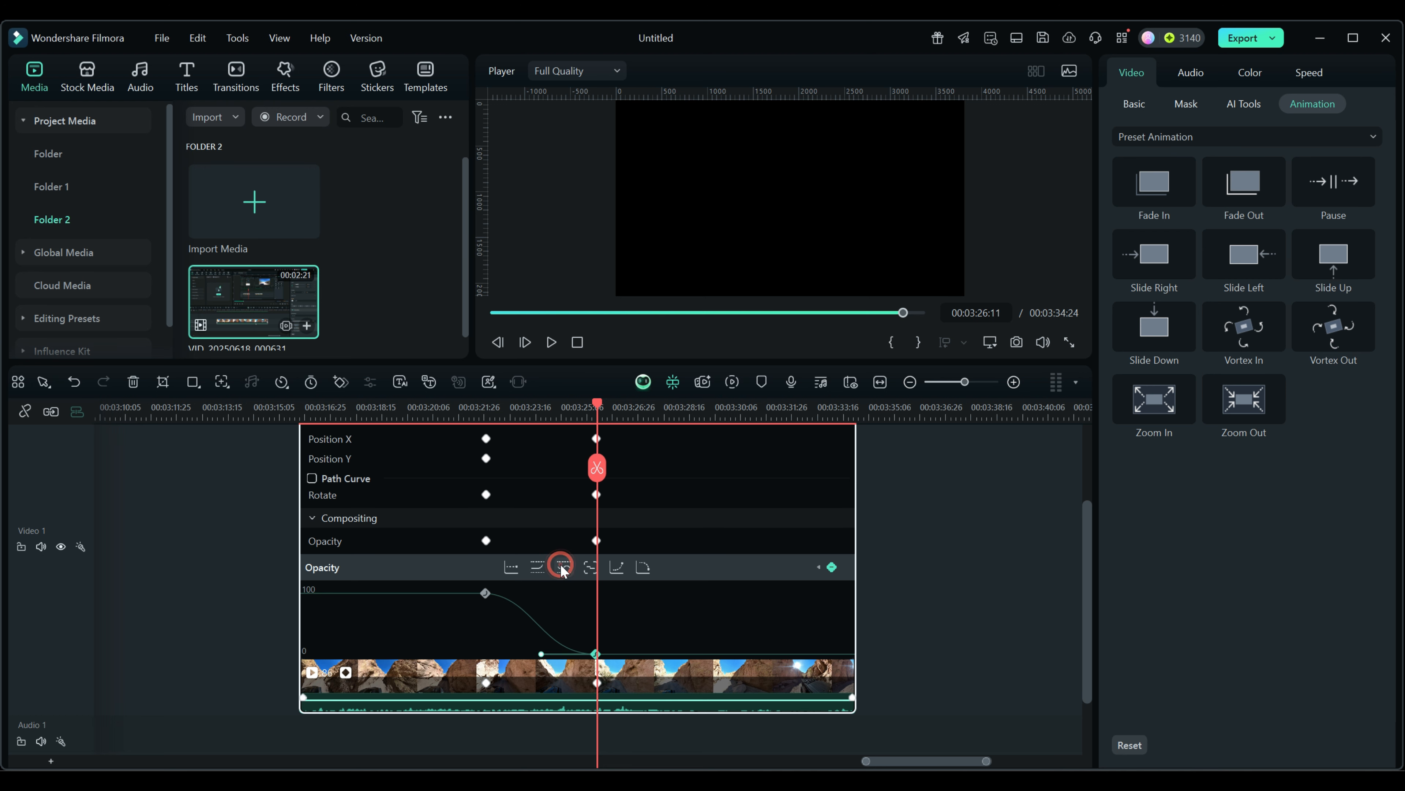
pyautogui.click(546, 648)
pyautogui.moveTo(546, 648); pyautogui.dragTo(462, 649)
pyautogui.click(618, 655)
# Step: Drag the 100 keyframe's Bezier handle so opacity plunges steeply after it, then preview the fade
pyautogui.click(505, 594)
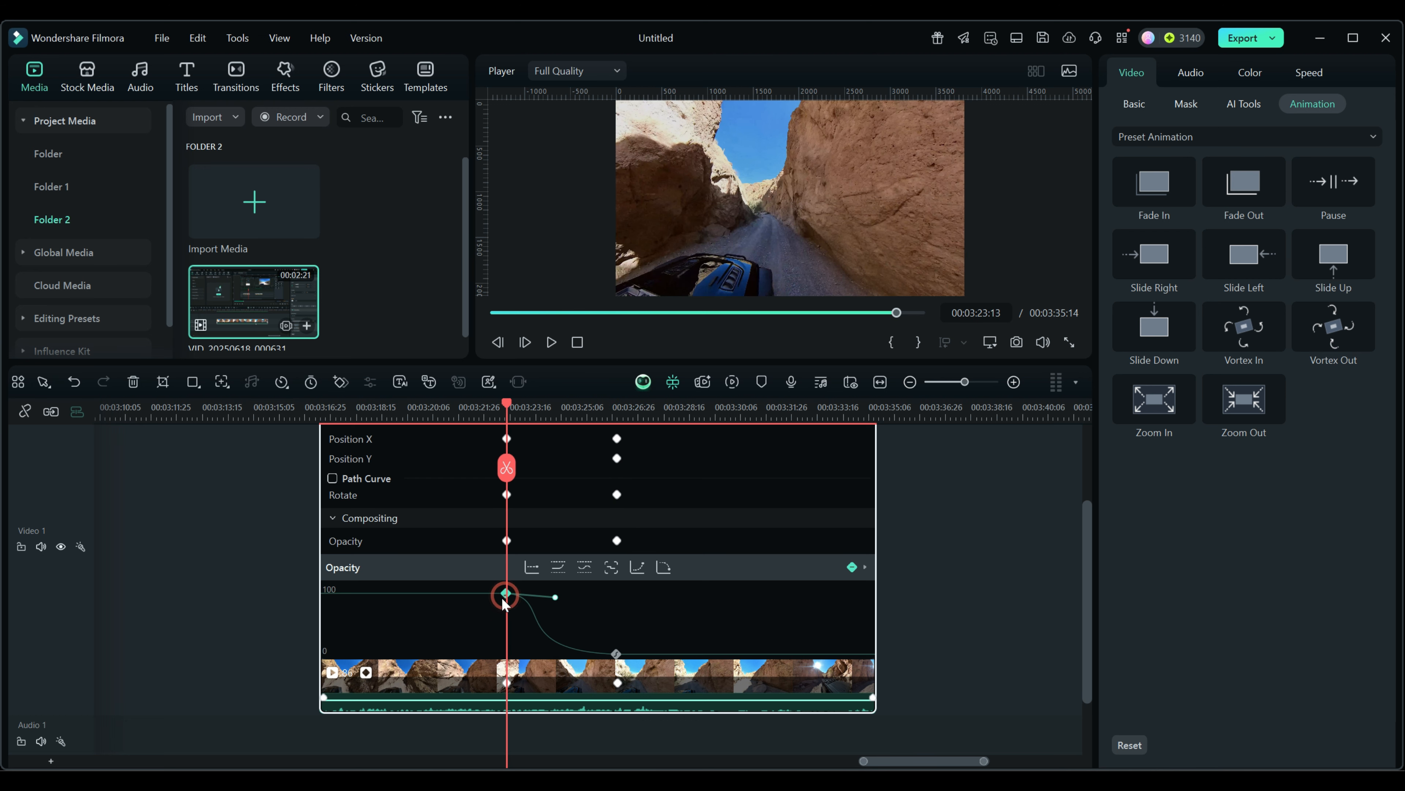
pyautogui.click(557, 598)
pyautogui.click(506, 594)
pyautogui.click(555, 600)
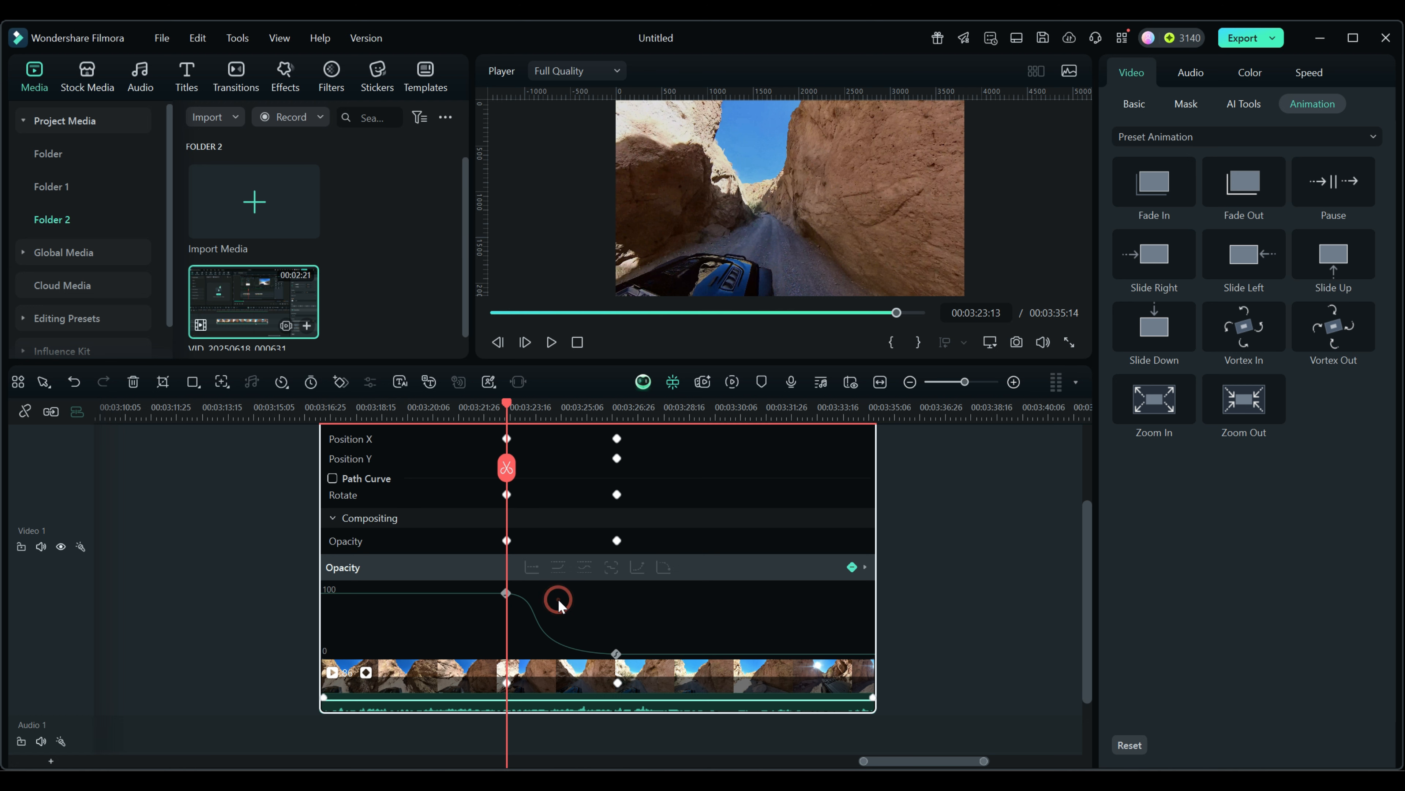
pyautogui.click(506, 593)
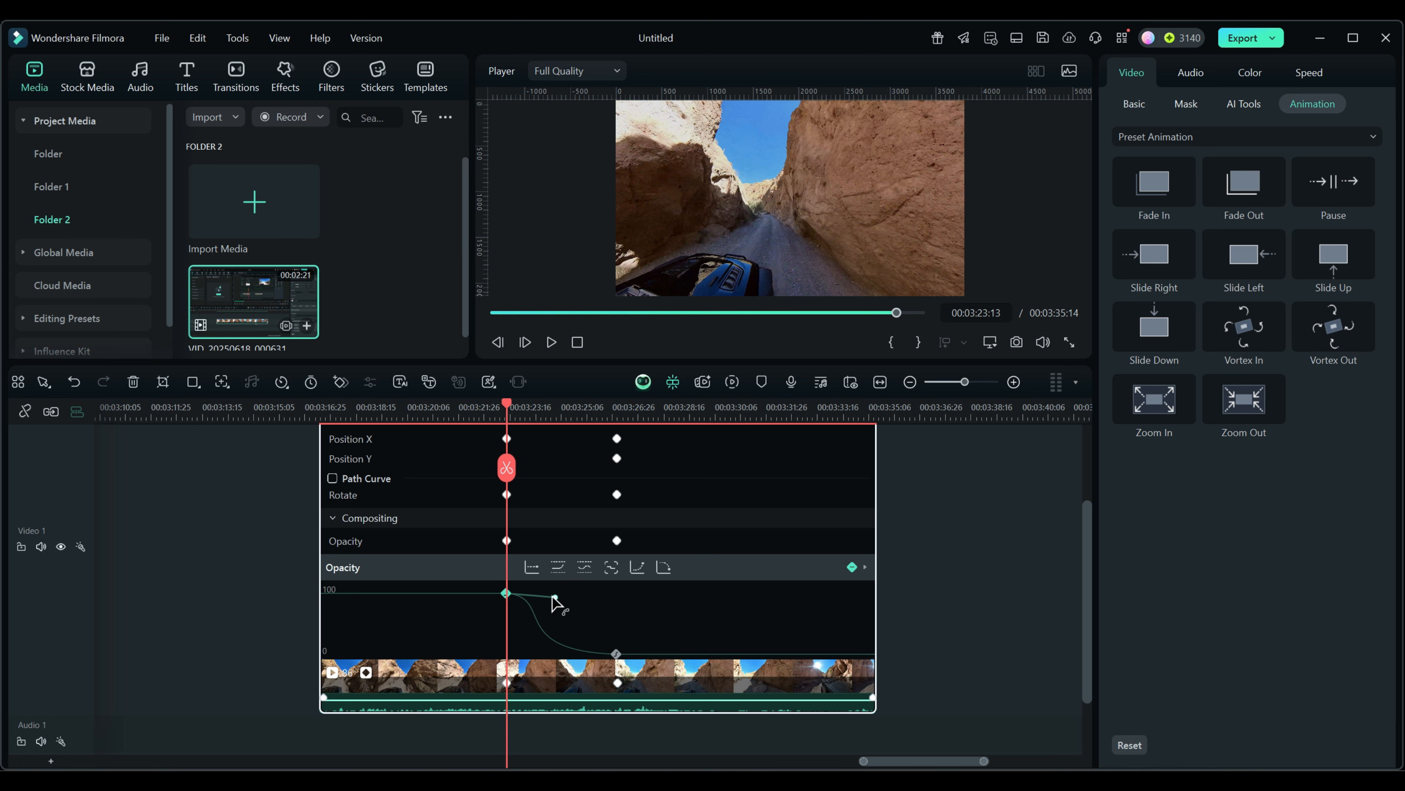
pyautogui.moveTo(555, 597); pyautogui.dragTo(489, 669)
pyautogui.moveTo(507, 405); pyautogui.dragTo(480, 420)
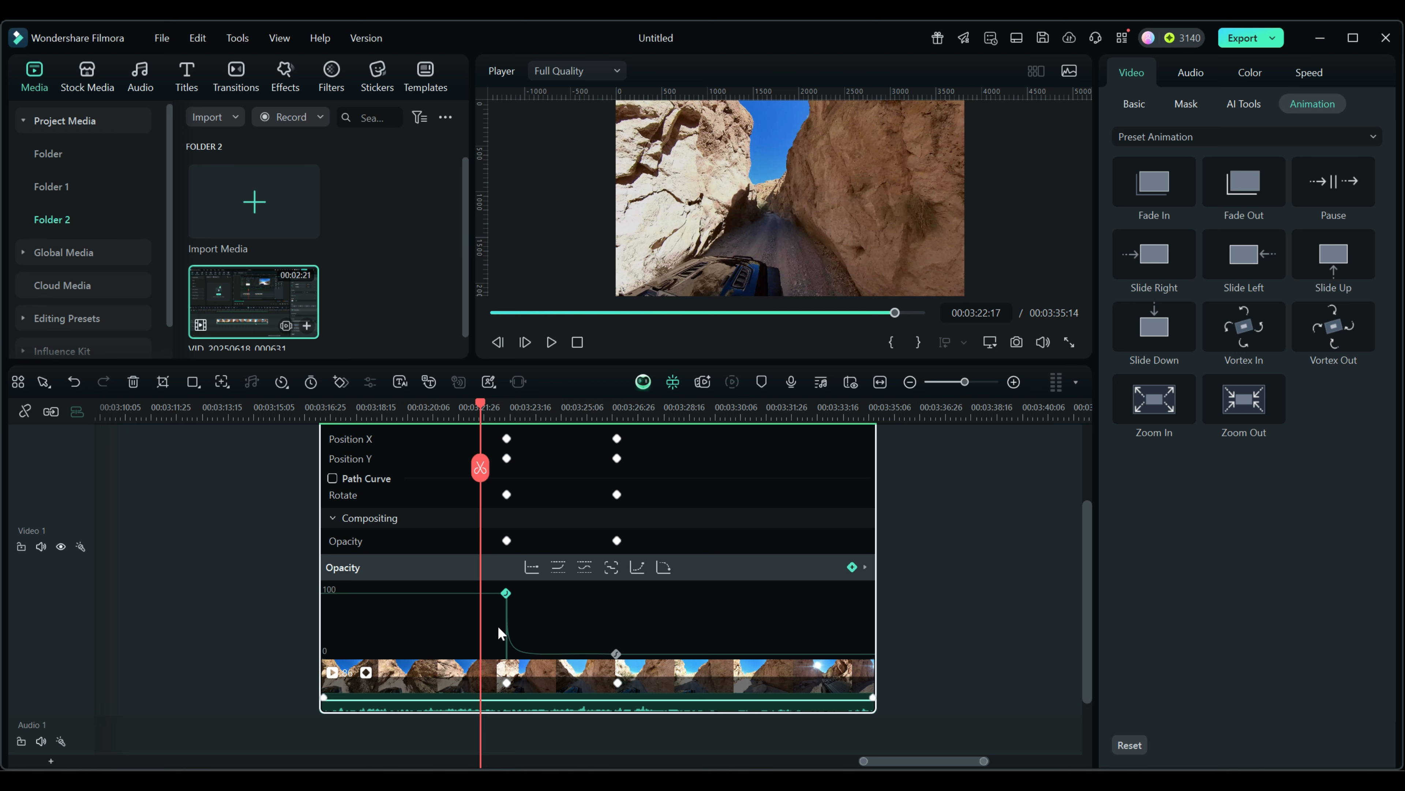
pyautogui.scroll(1, 506, 626)
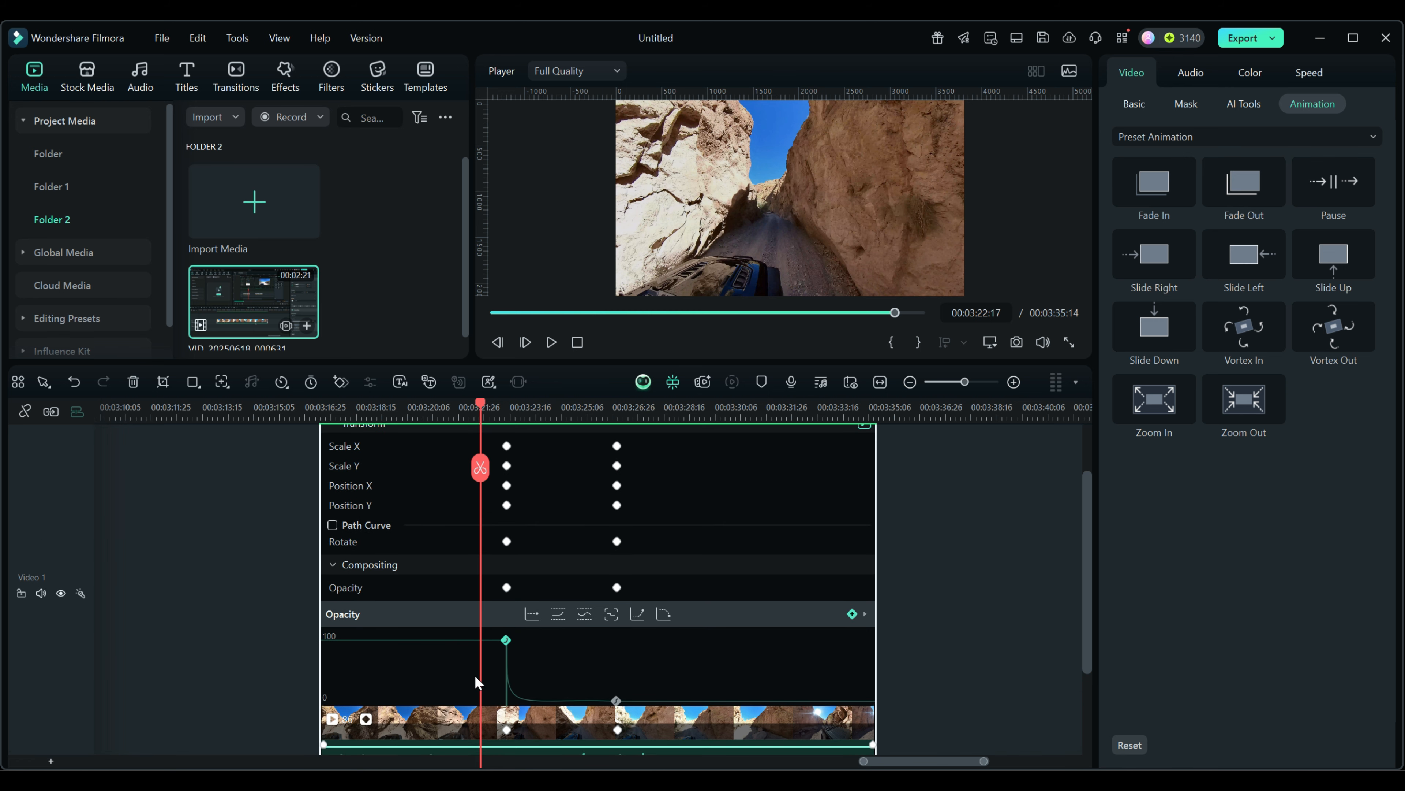
pyautogui.scroll(-1, 612, 662)
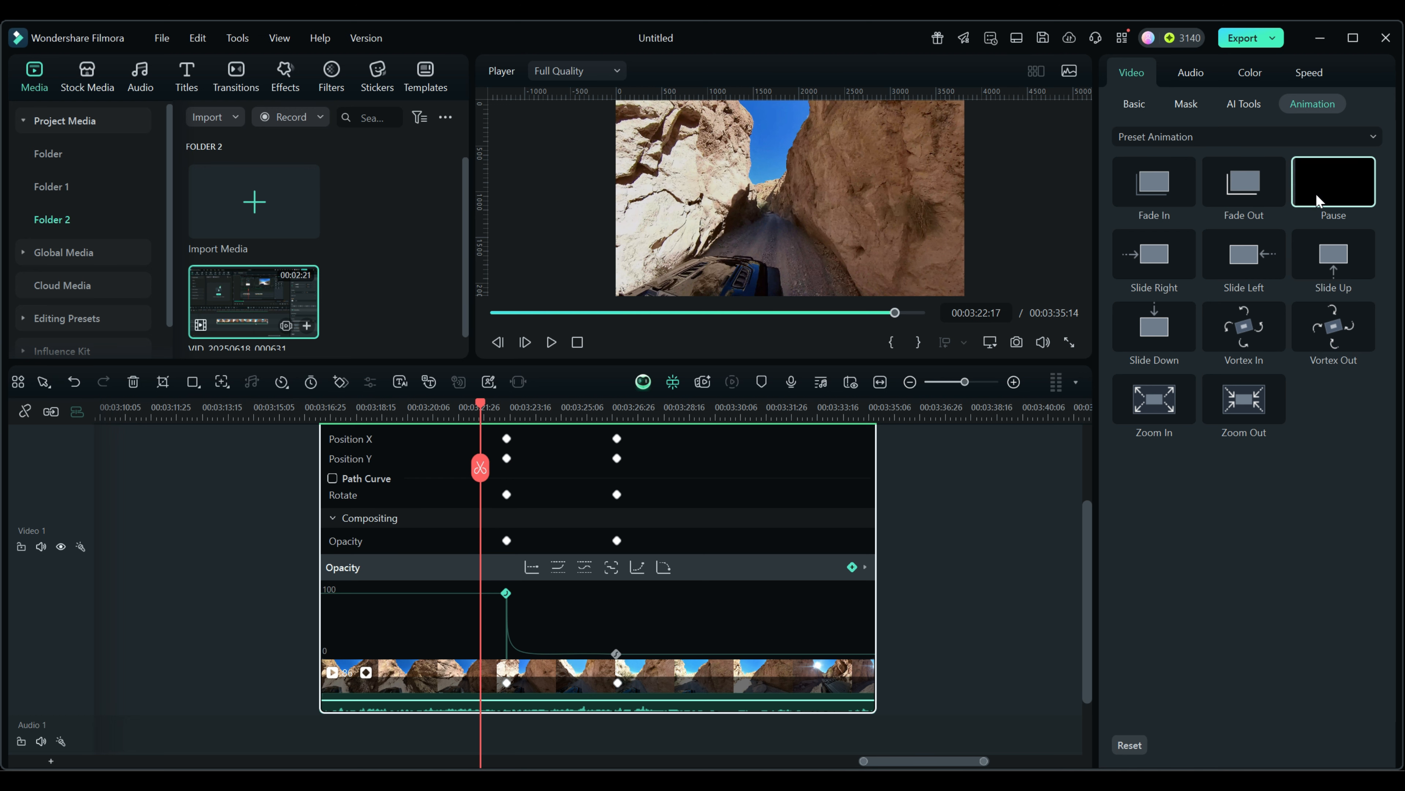
pyautogui.click(1308, 137)
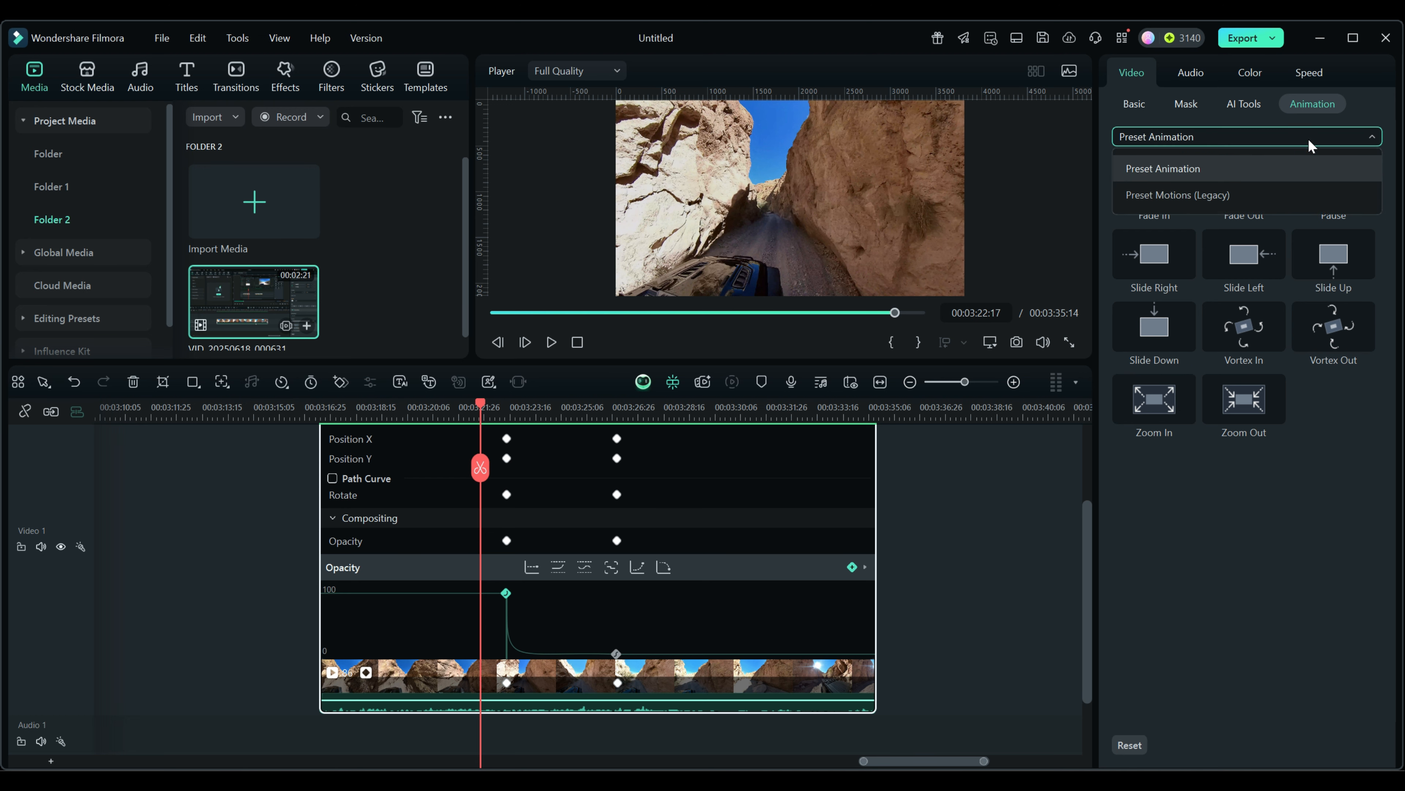
pyautogui.click(1232, 193)
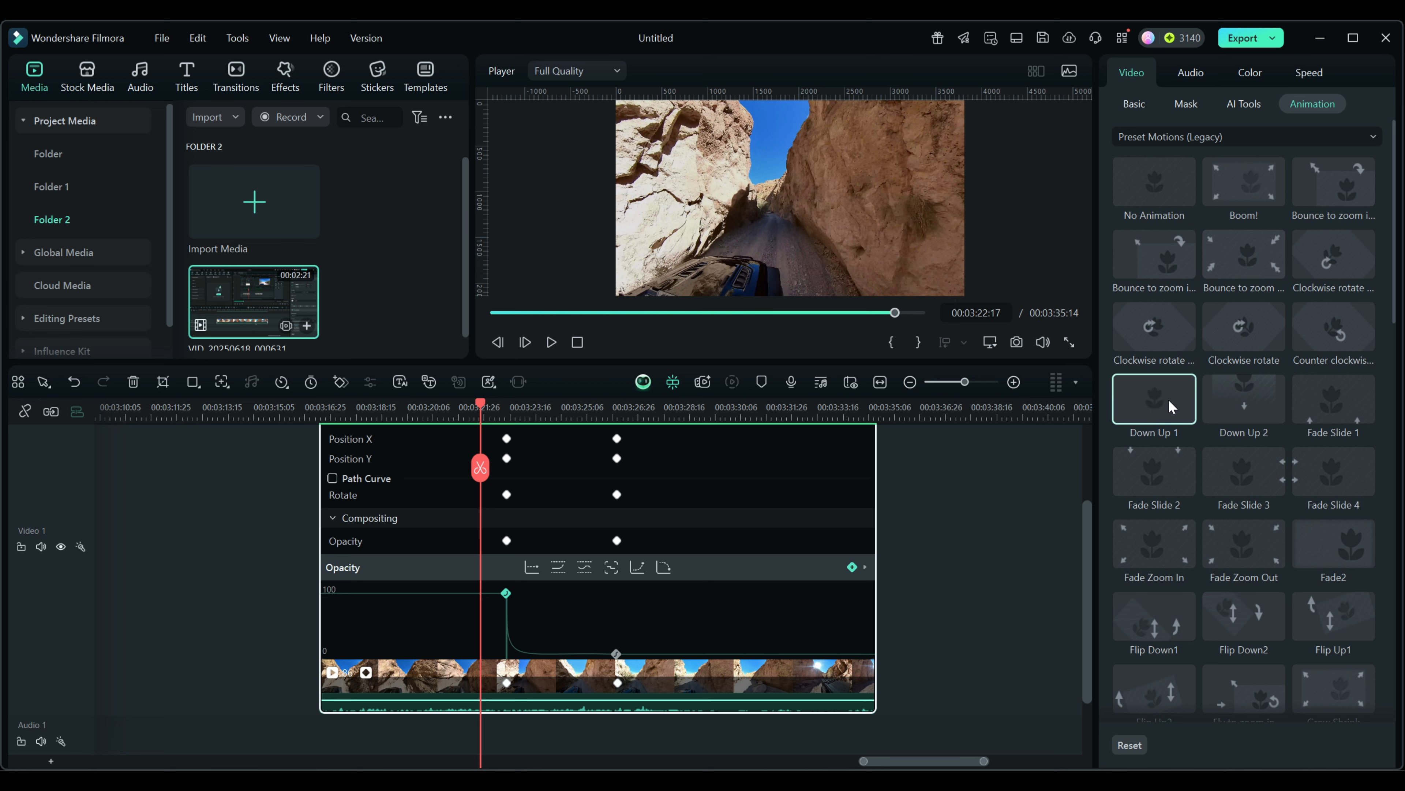
pyautogui.click(1372, 138)
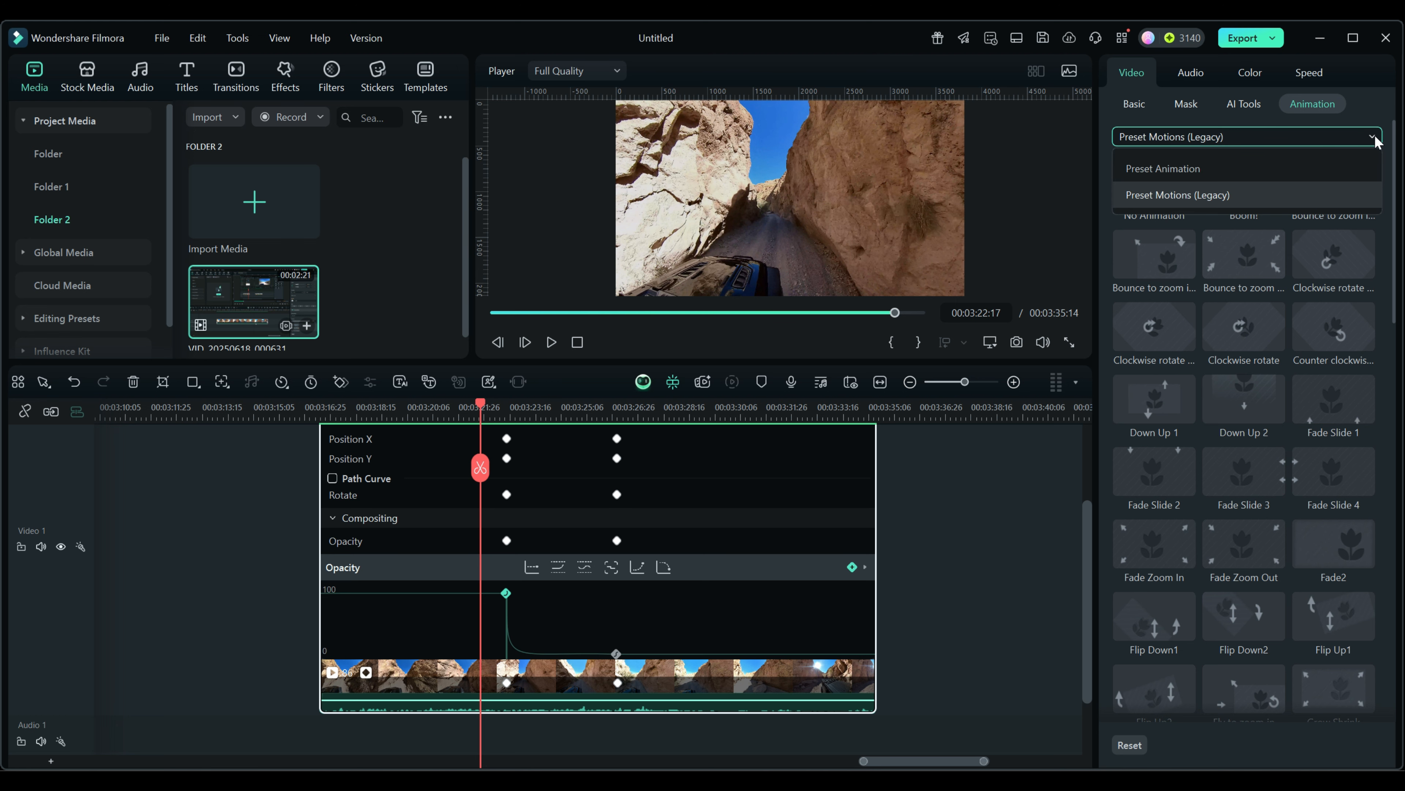
pyautogui.click(1180, 167)
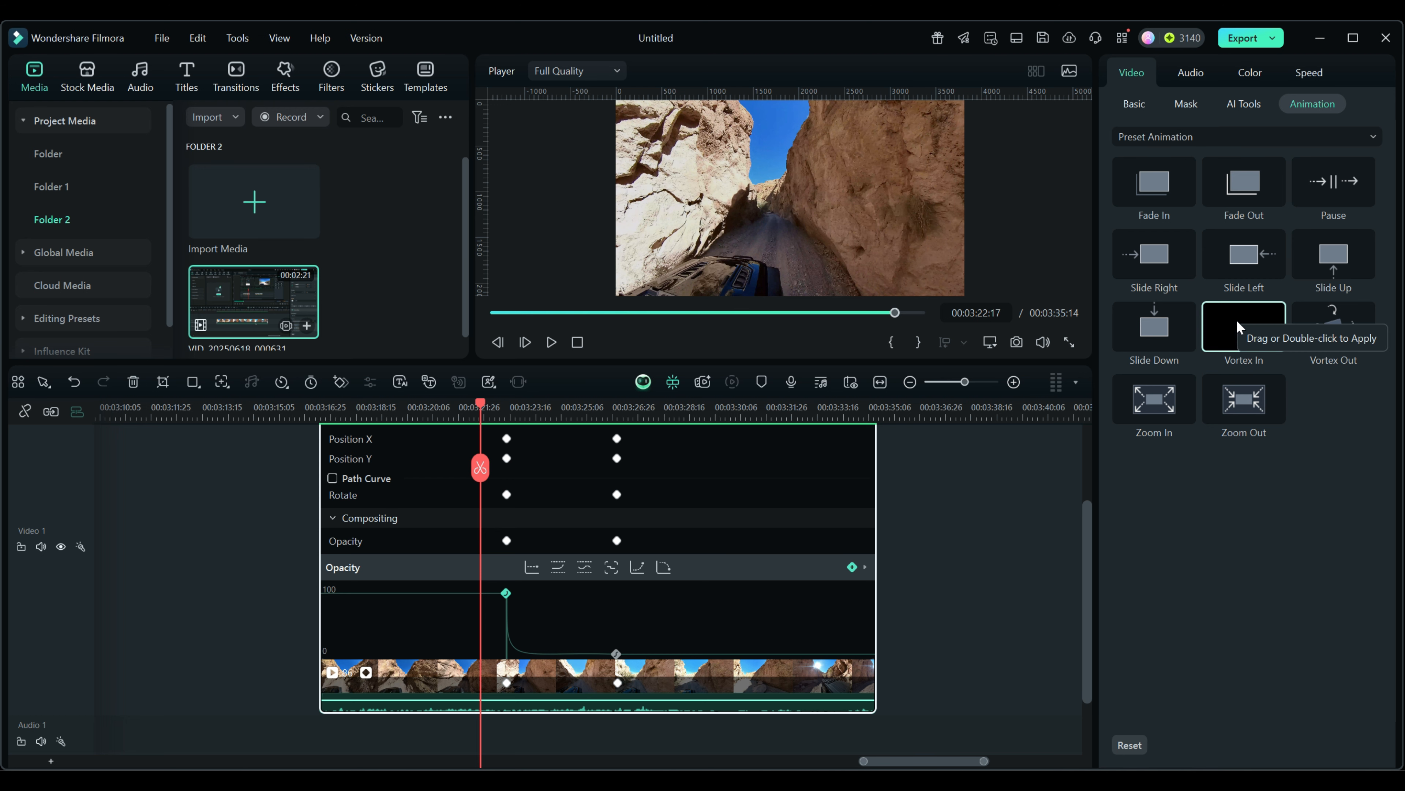
# Step: Add Vortex In at the clip's end, arc the zero-opacity keyframe's curve upward, and raise the next keyframe
pyautogui.moveTo(1237, 327); pyautogui.dragTo(691, 656)
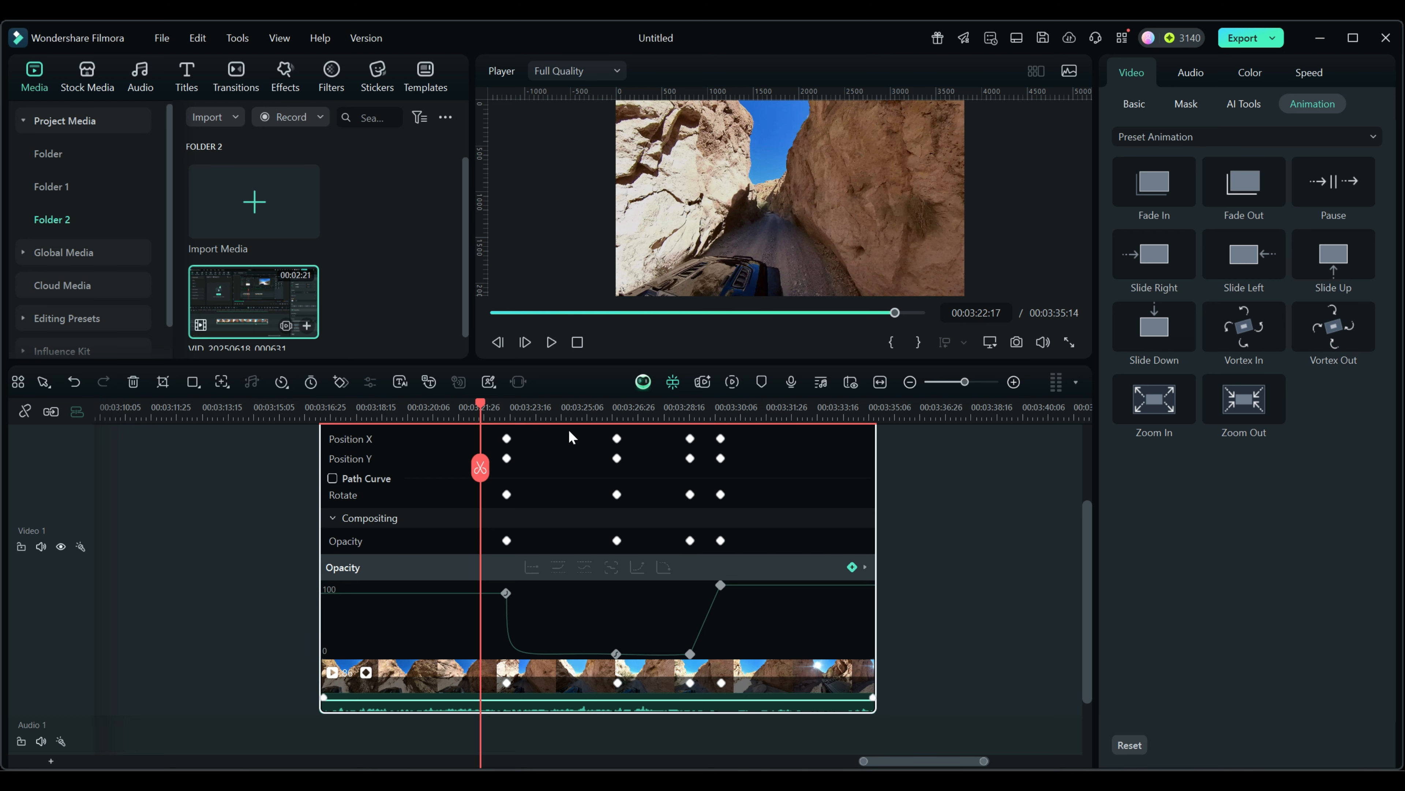
pyautogui.moveTo(483, 406); pyautogui.dragTo(655, 443)
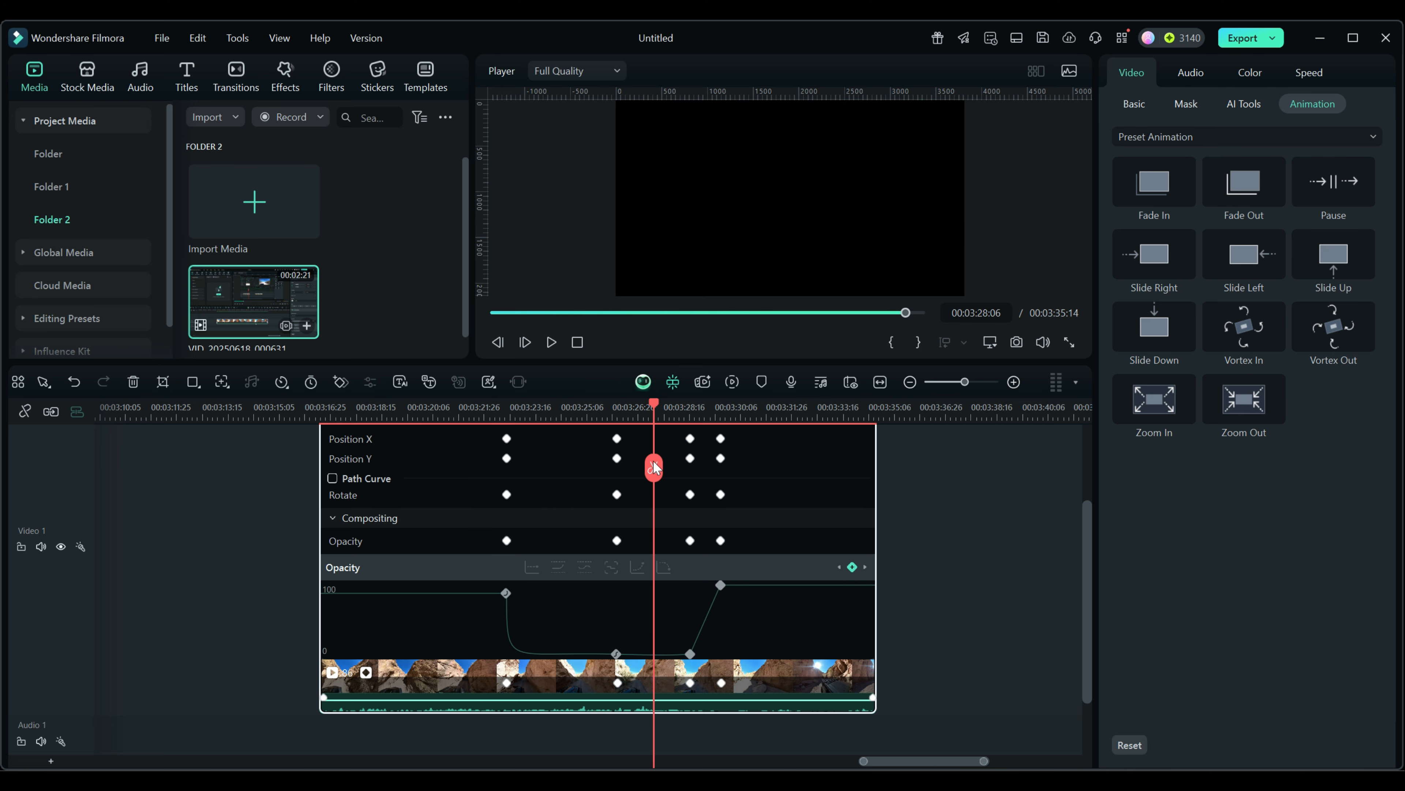
pyautogui.click(616, 654)
pyautogui.moveTo(674, 655); pyautogui.dragTo(668, 512)
pyautogui.moveTo(691, 655); pyautogui.dragTo(690, 624)
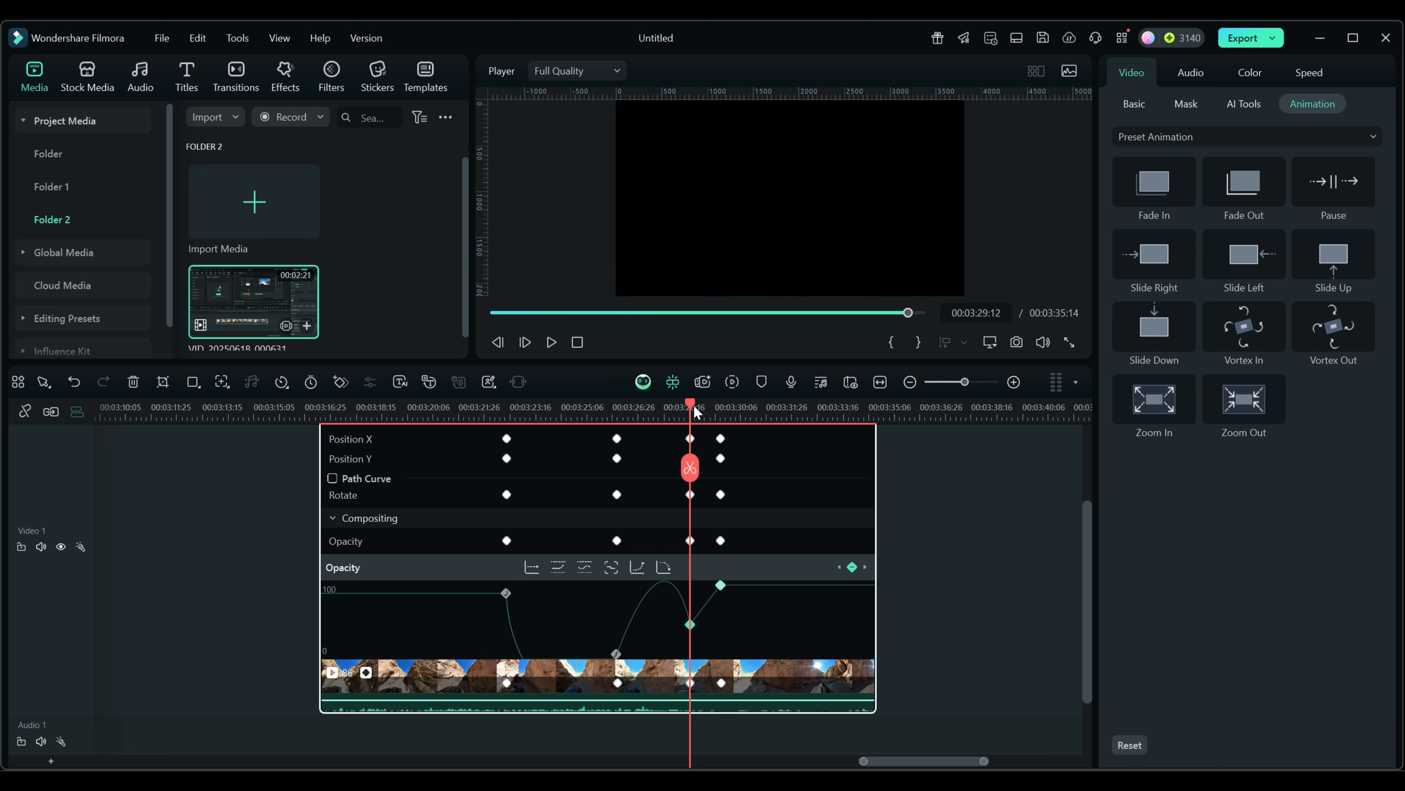
pyautogui.moveTo(694, 404); pyautogui.dragTo(630, 412)
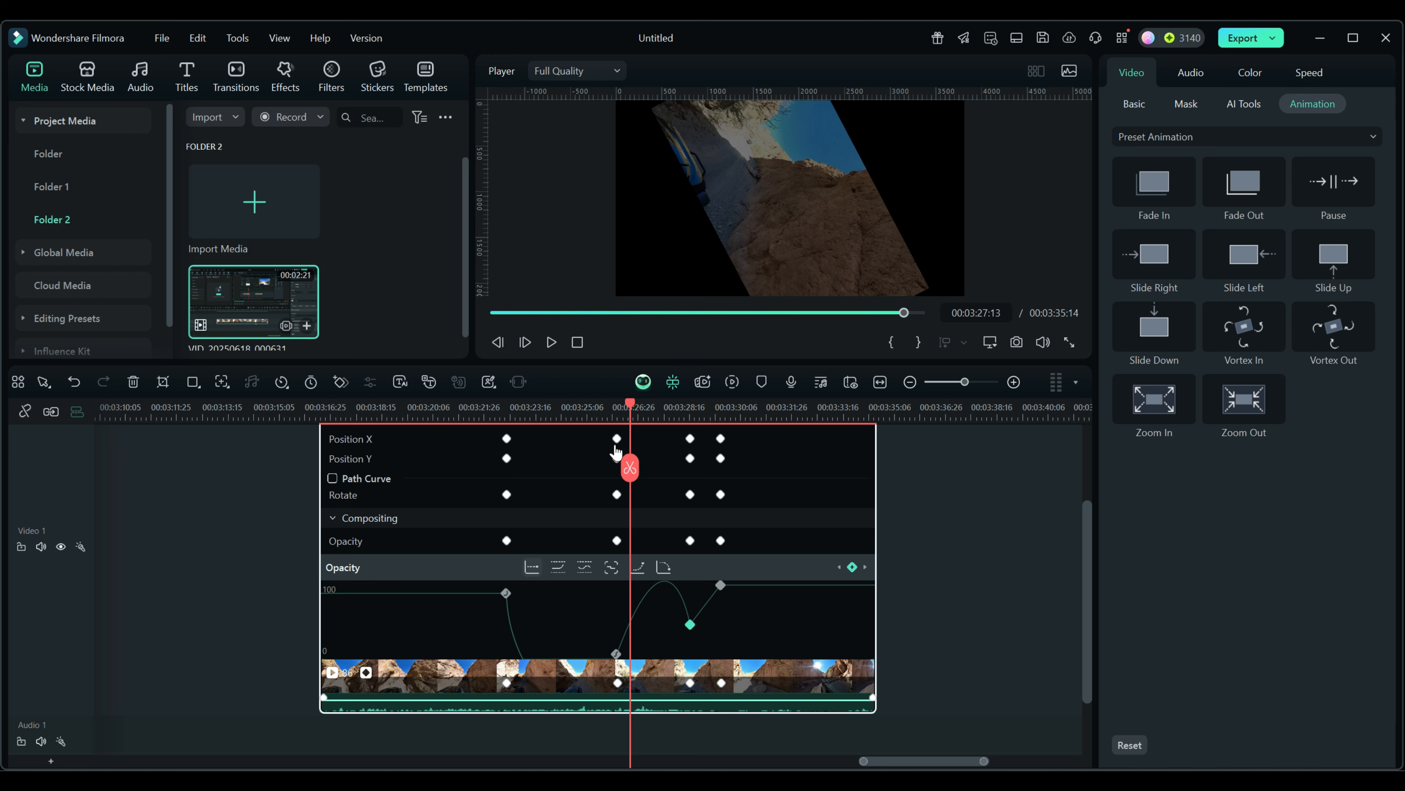
pyautogui.moveTo(630, 404); pyautogui.dragTo(669, 418)
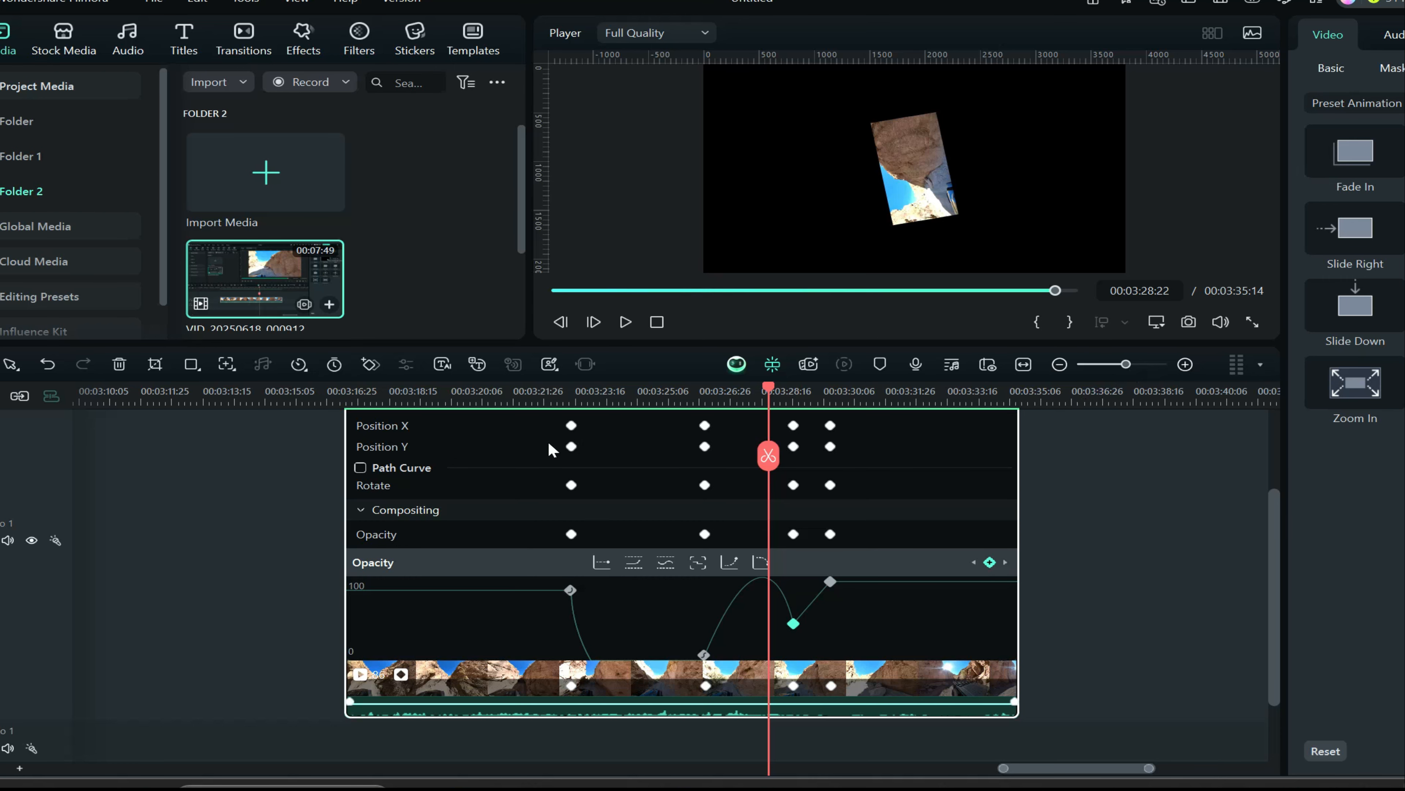
# Step: Collapse the clip's keyframe panel, preview the ending, then briefly re-expand and collapse it again
pyautogui.rightClick(532, 681)
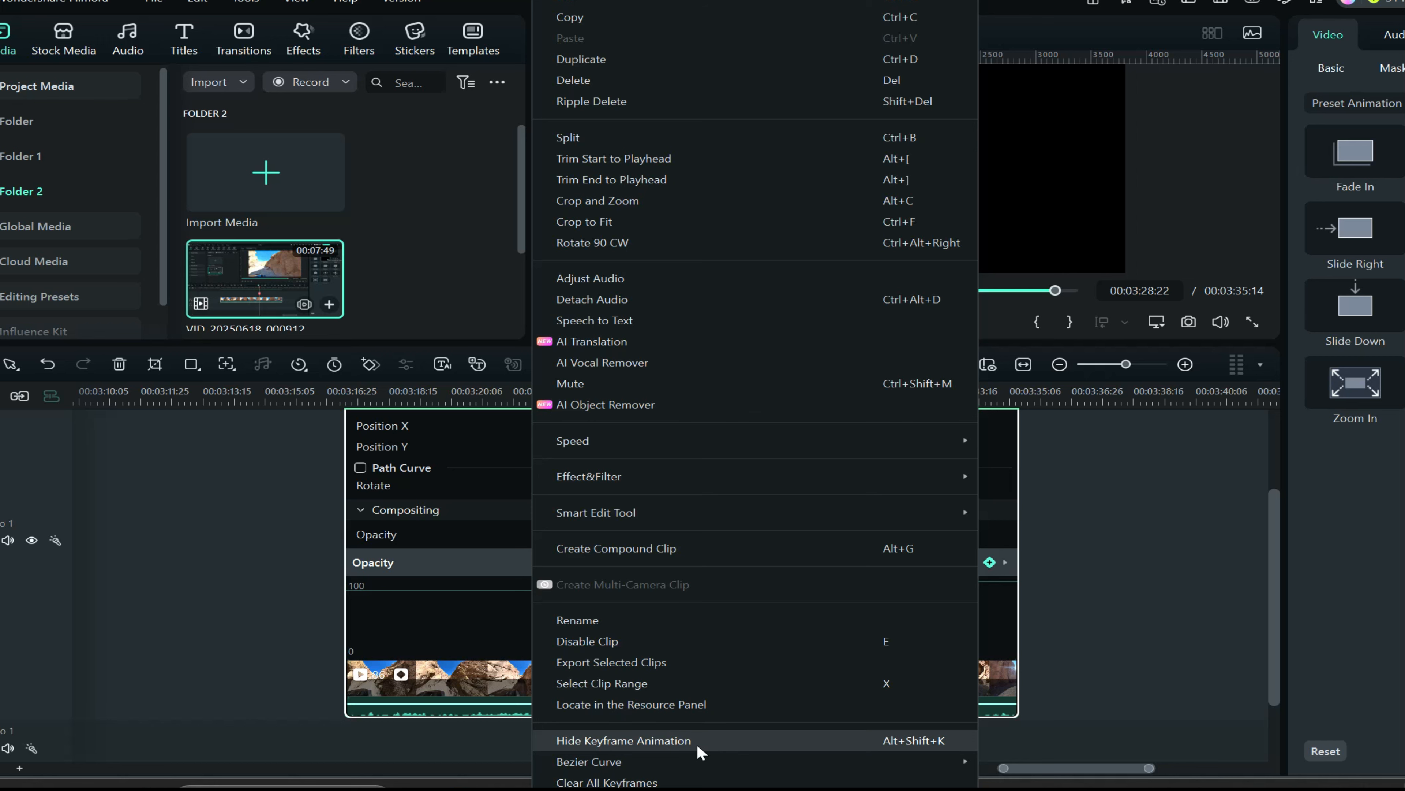
pyautogui.click(471, 643)
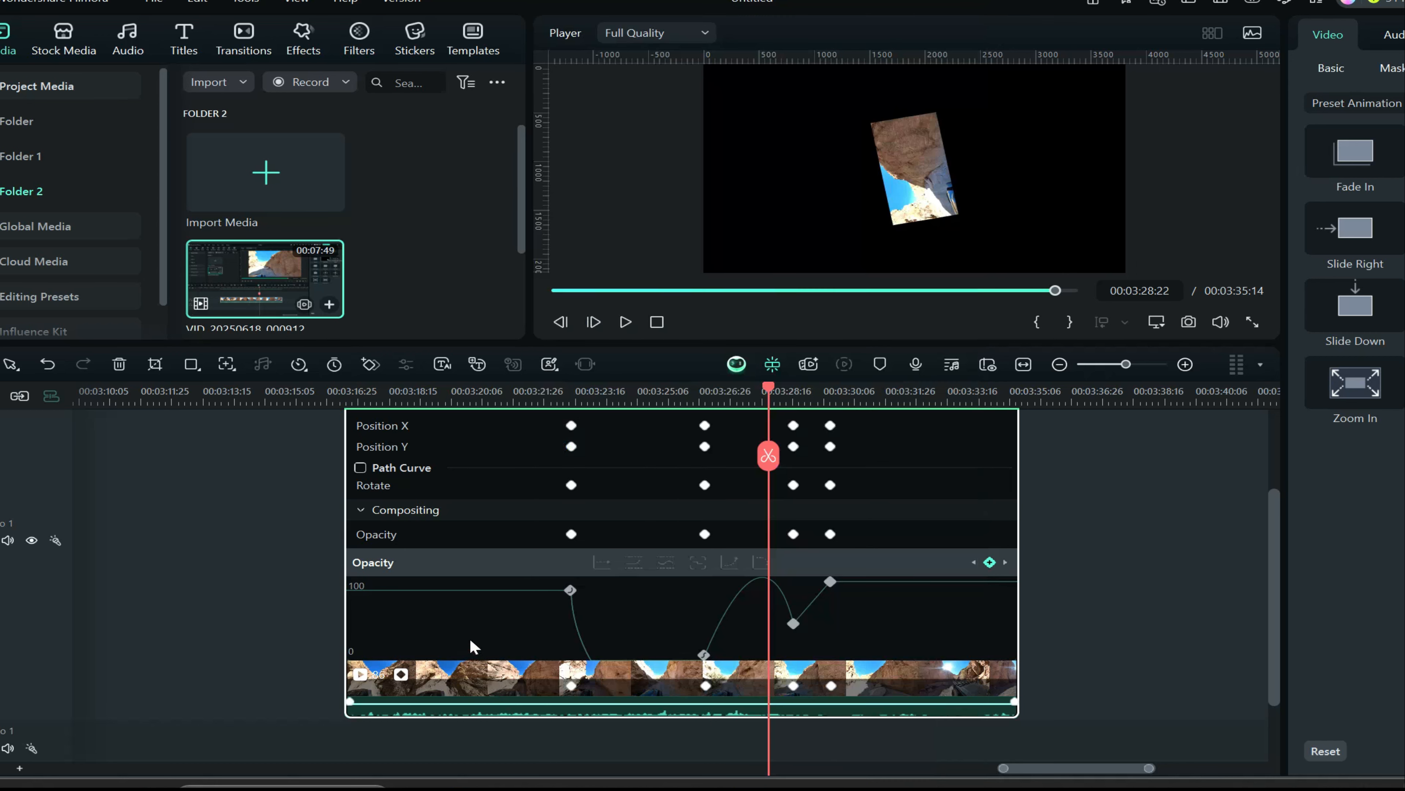
pyautogui.click(401, 675)
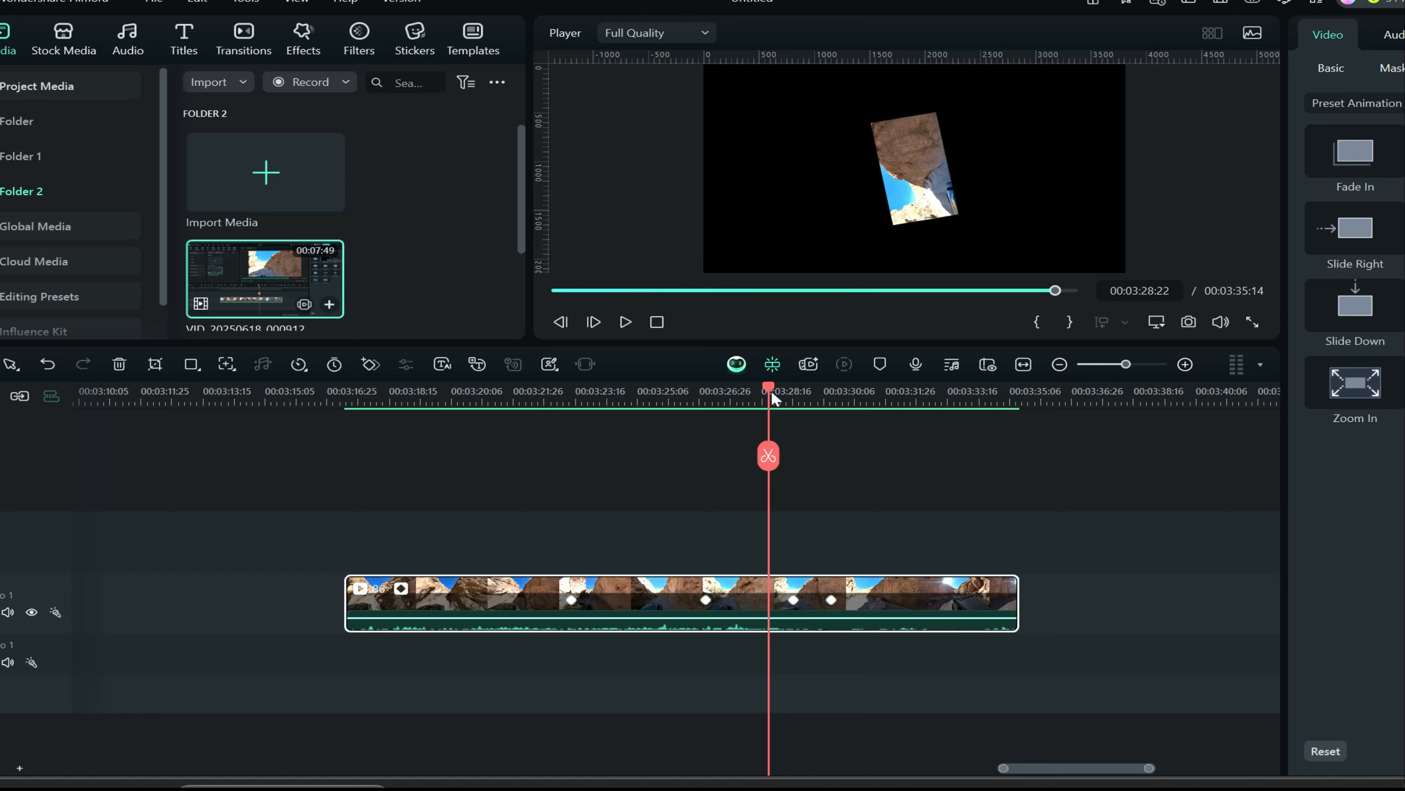
pyautogui.moveTo(773, 389); pyautogui.dragTo(855, 389)
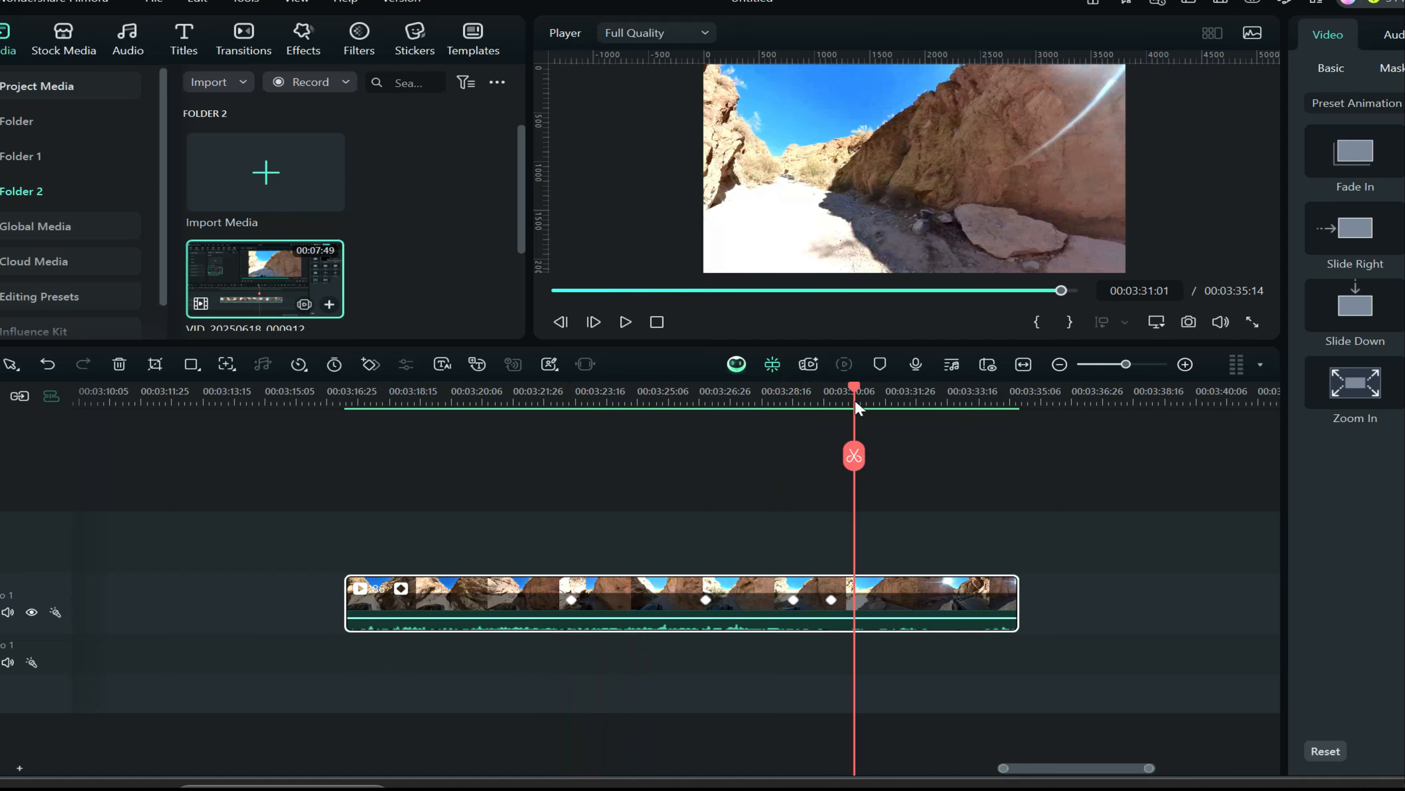
pyautogui.click(400, 587)
pyautogui.scroll(-4, 705, 615)
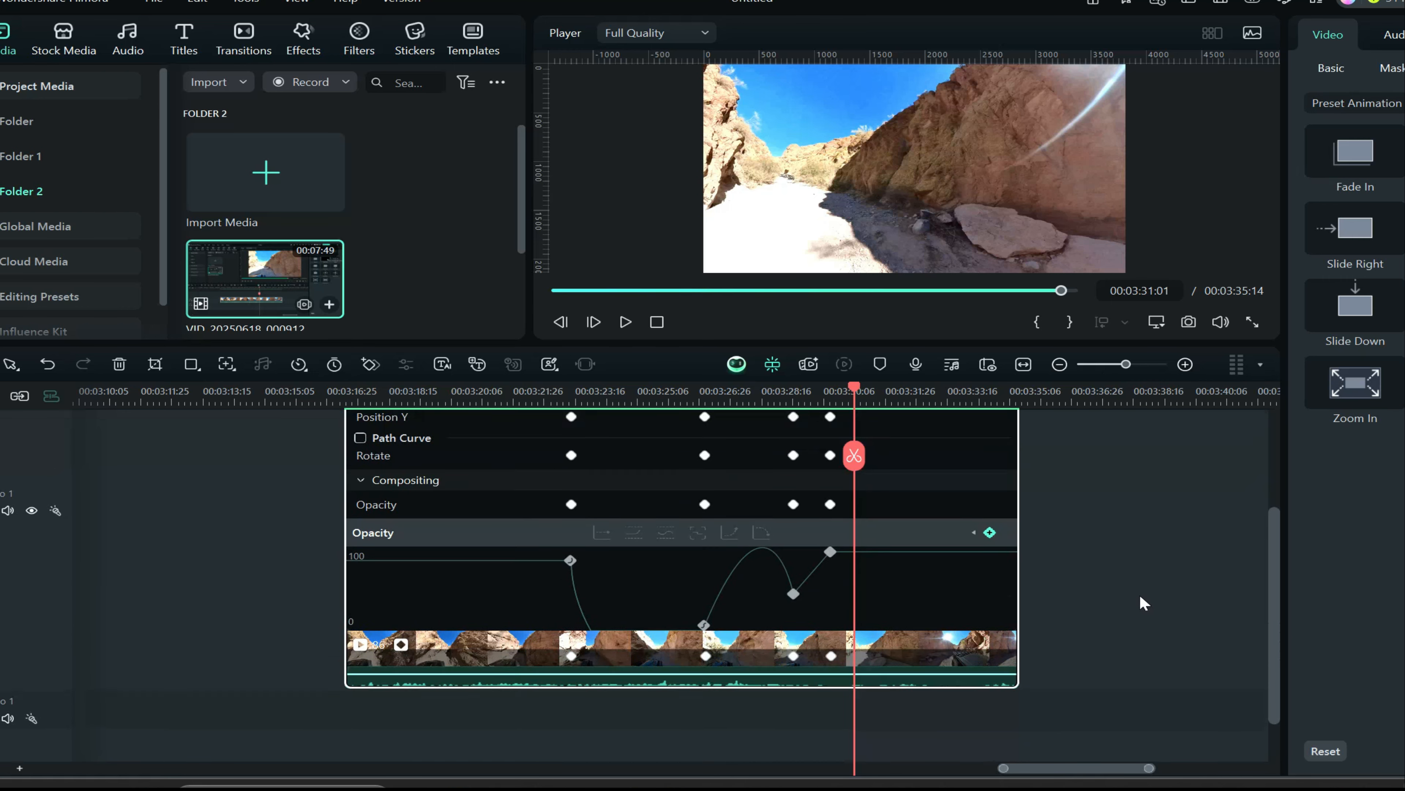
pyautogui.click(403, 591)
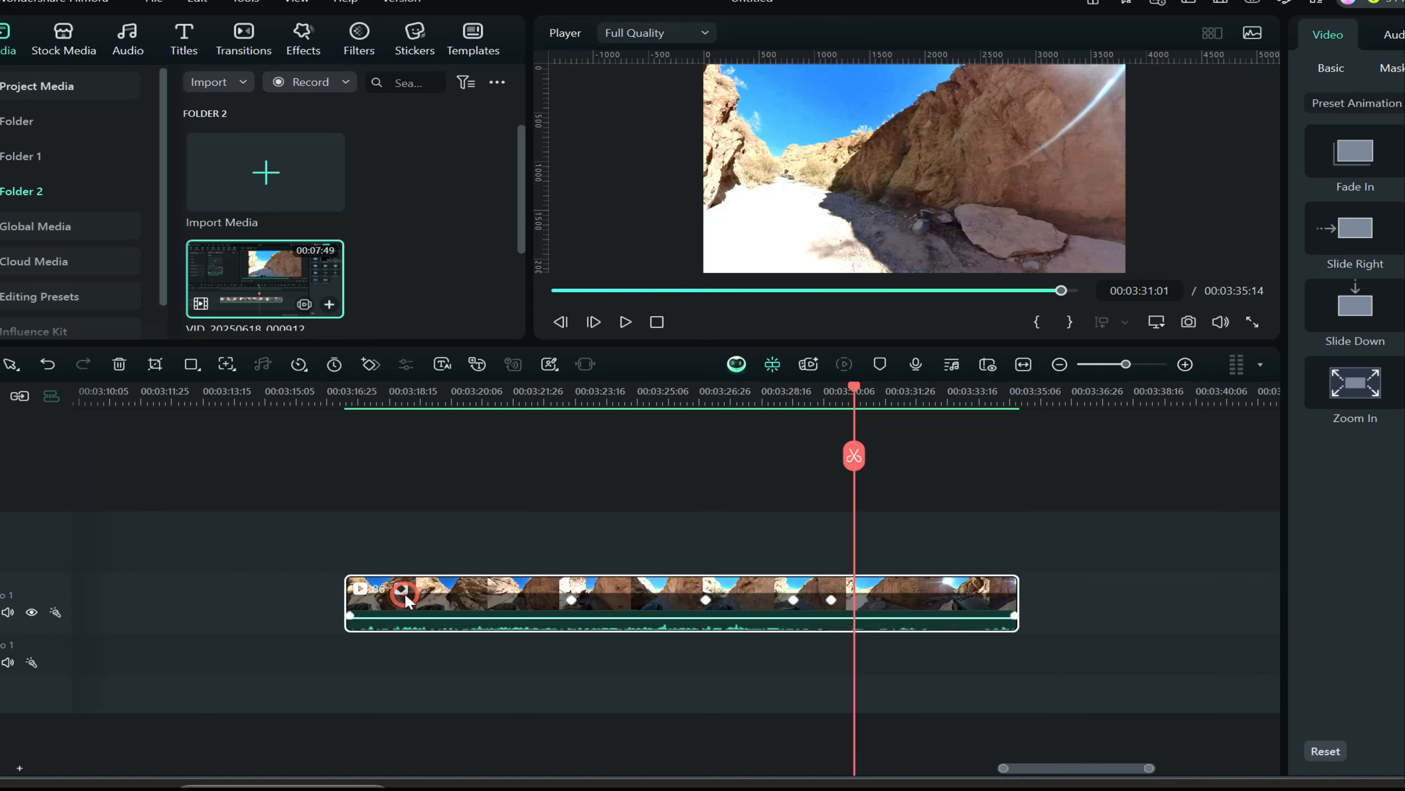